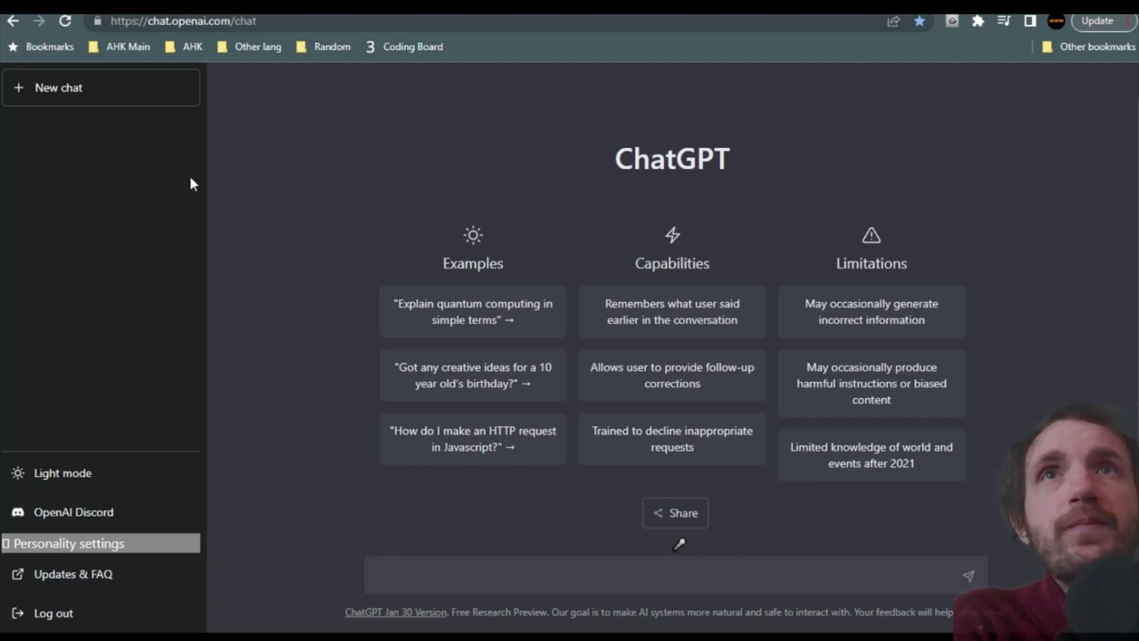
# - Ask ChatGPT 'how to start a company'
pyautogui.click(451, 579)
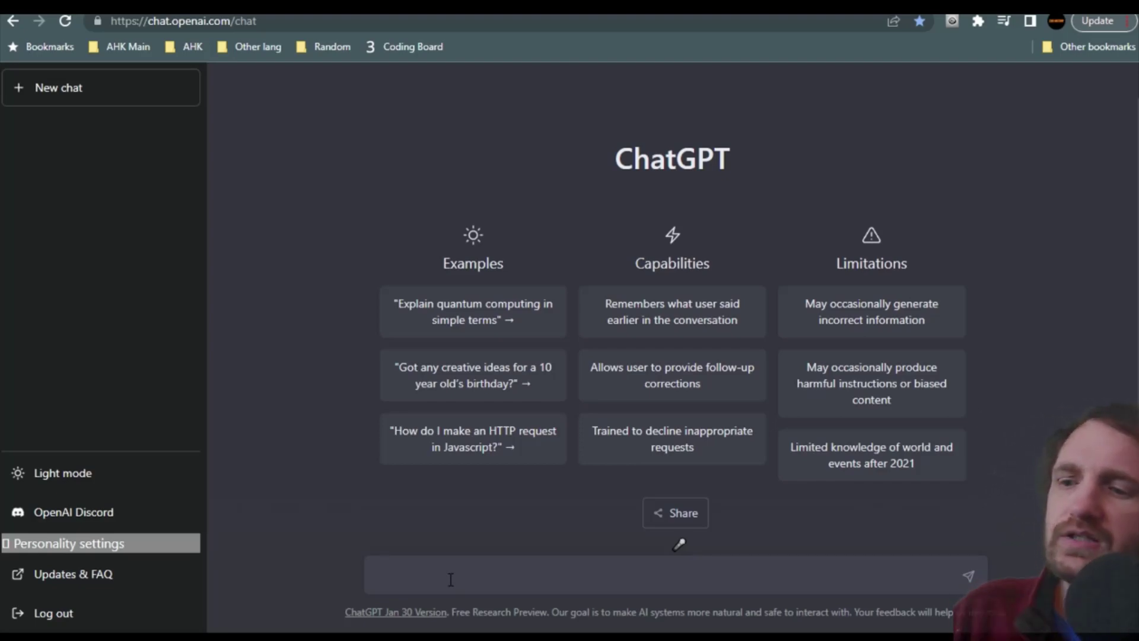
pyautogui.write('ho')
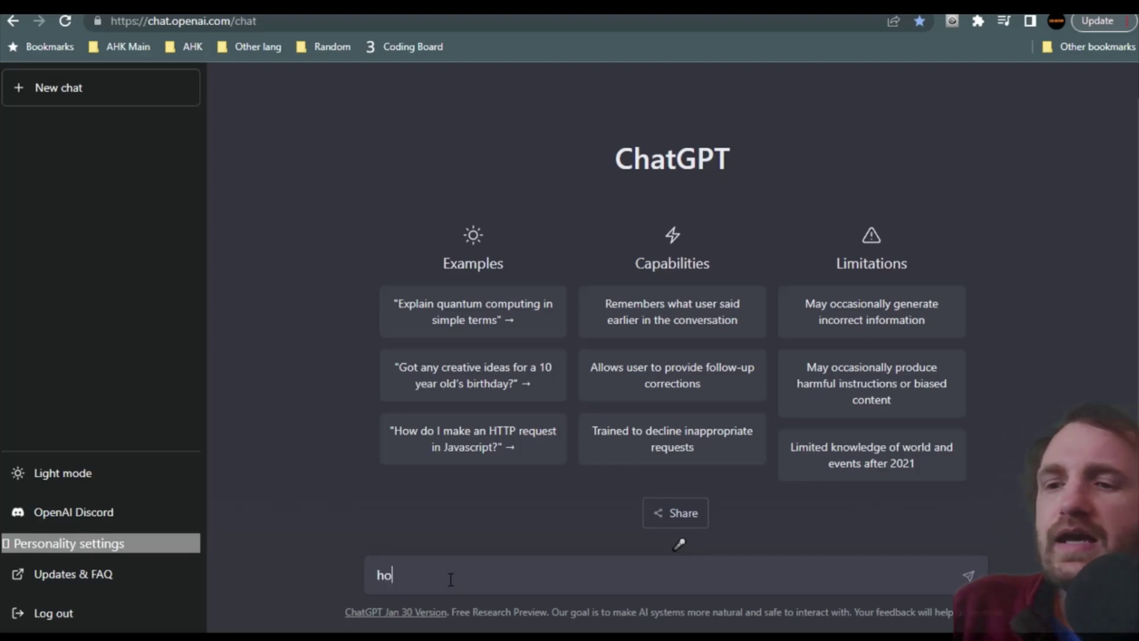
pyautogui.write('w to start a company')
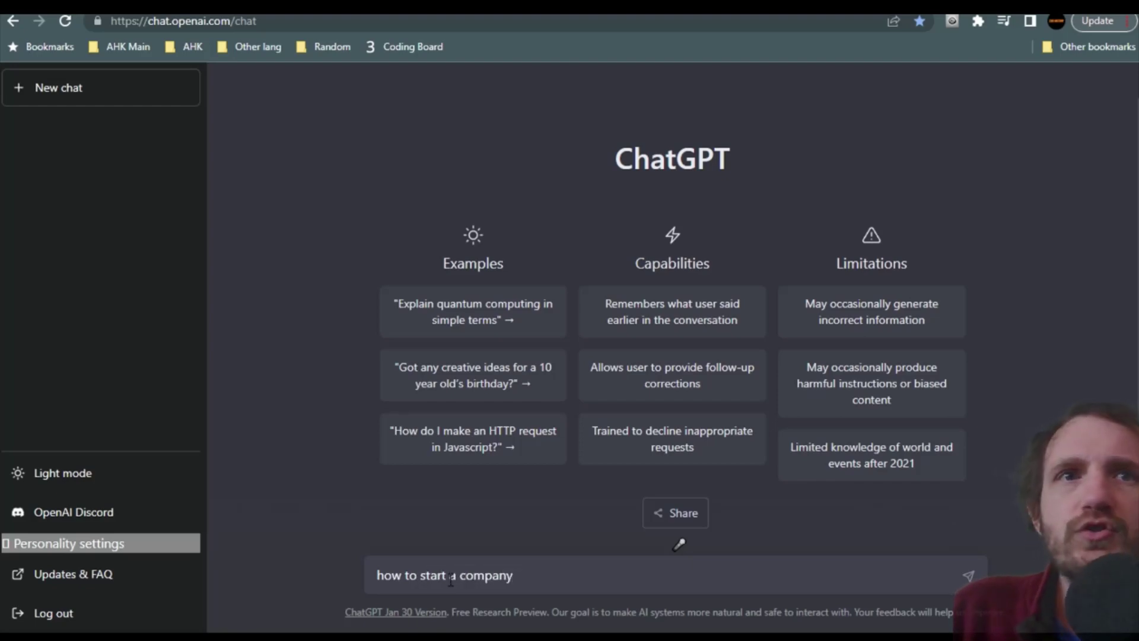
pyautogui.press('Return')
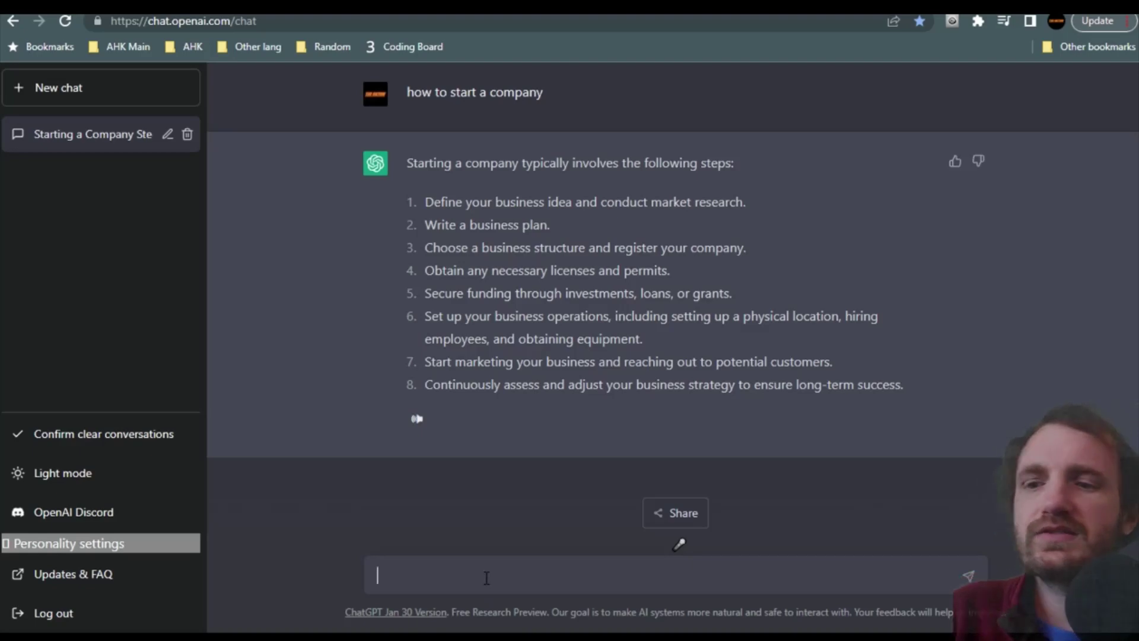
# - Ask 'how to start a company as a finance adviser', correcting 'financel' to 'finance' via spell-check
pyautogui.write('how to ')
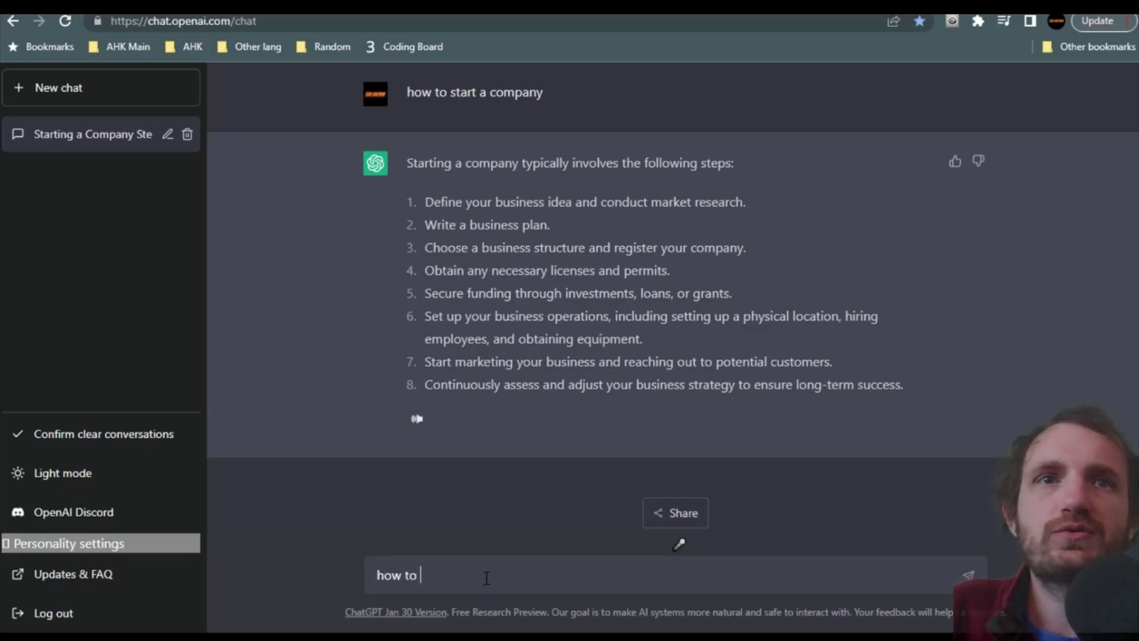
pyautogui.write('start a company ')
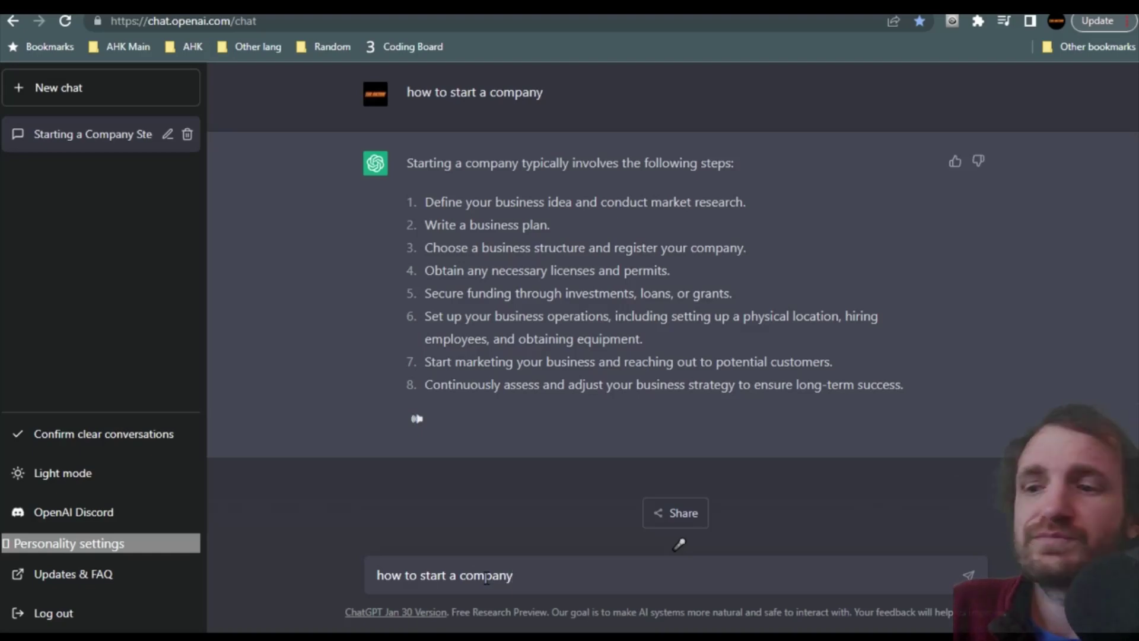
pyautogui.write('as a ')
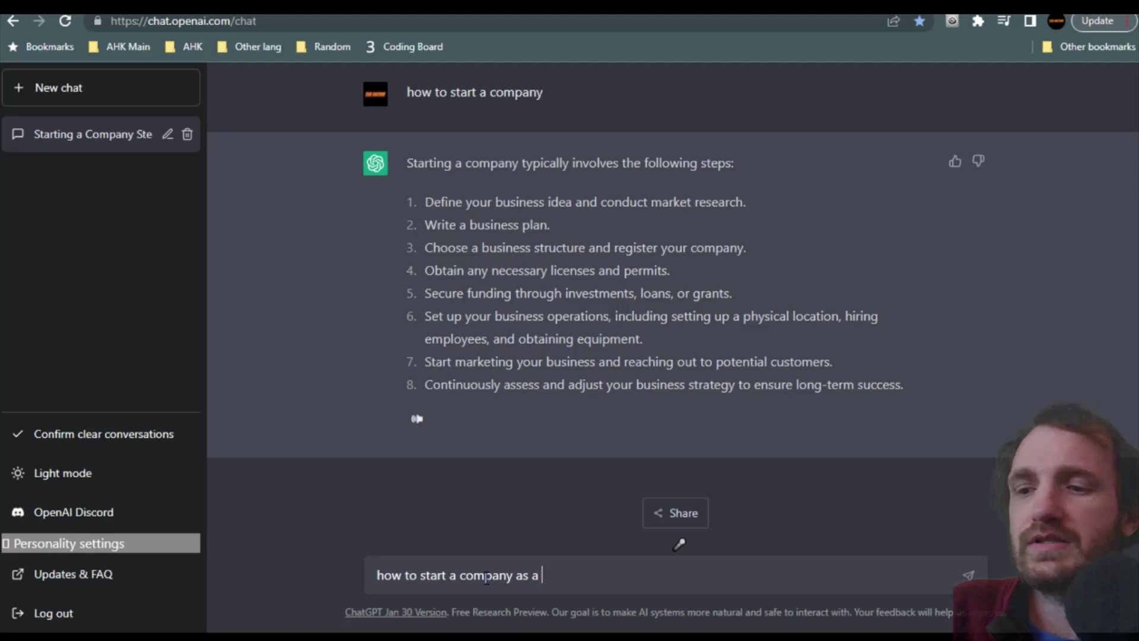
pyautogui.write('financely')
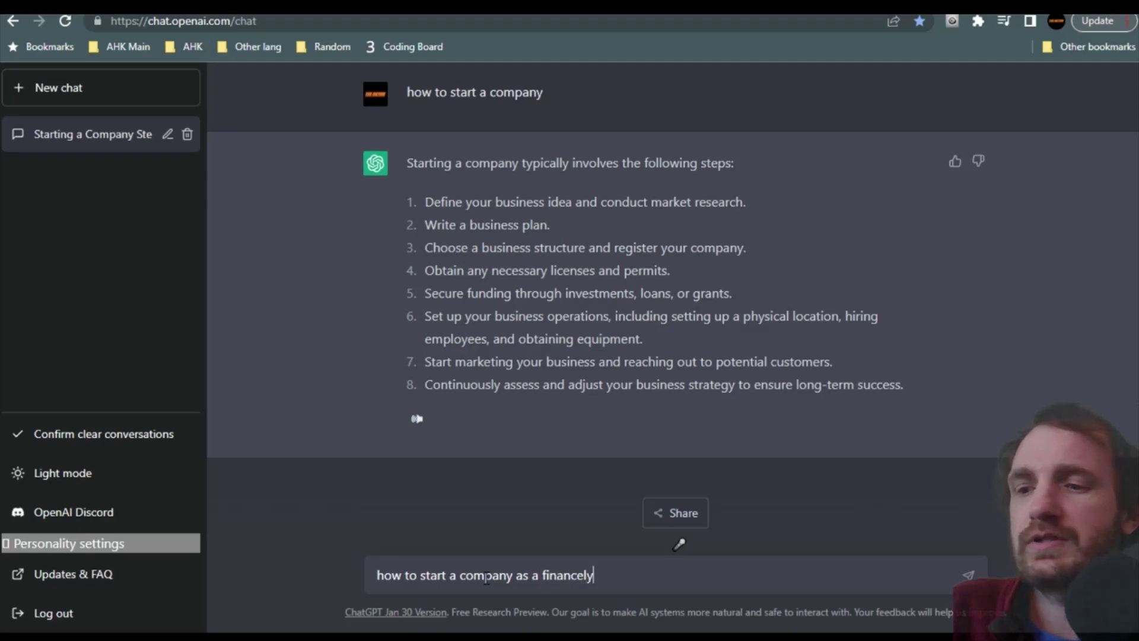
pyautogui.press('BackSpace')
pyautogui.write('ad')
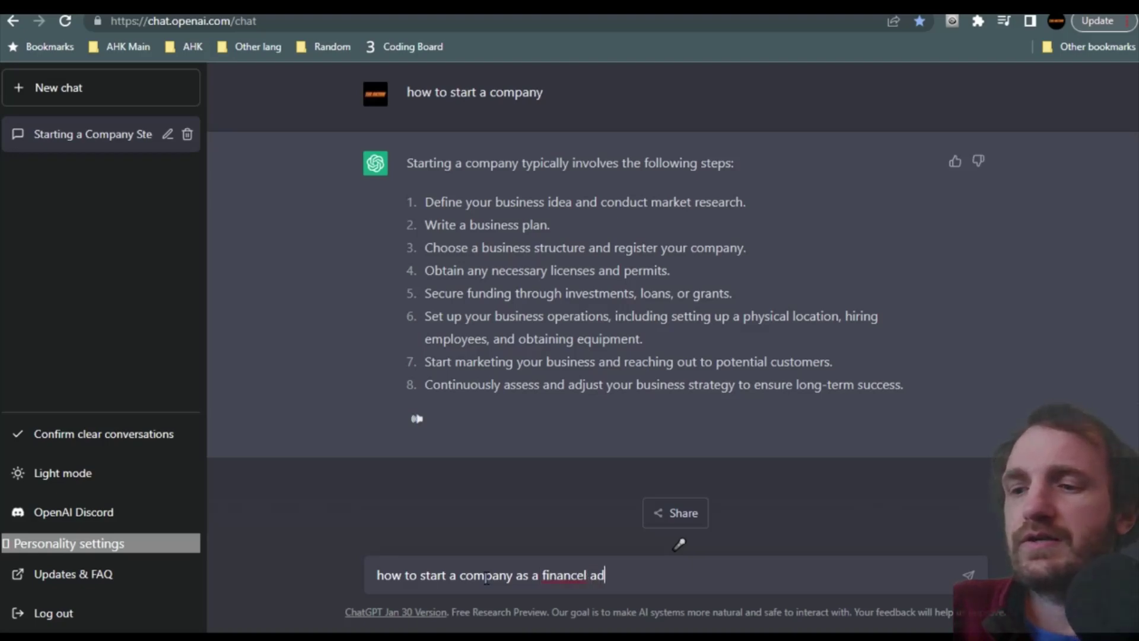
pyautogui.write('viser')
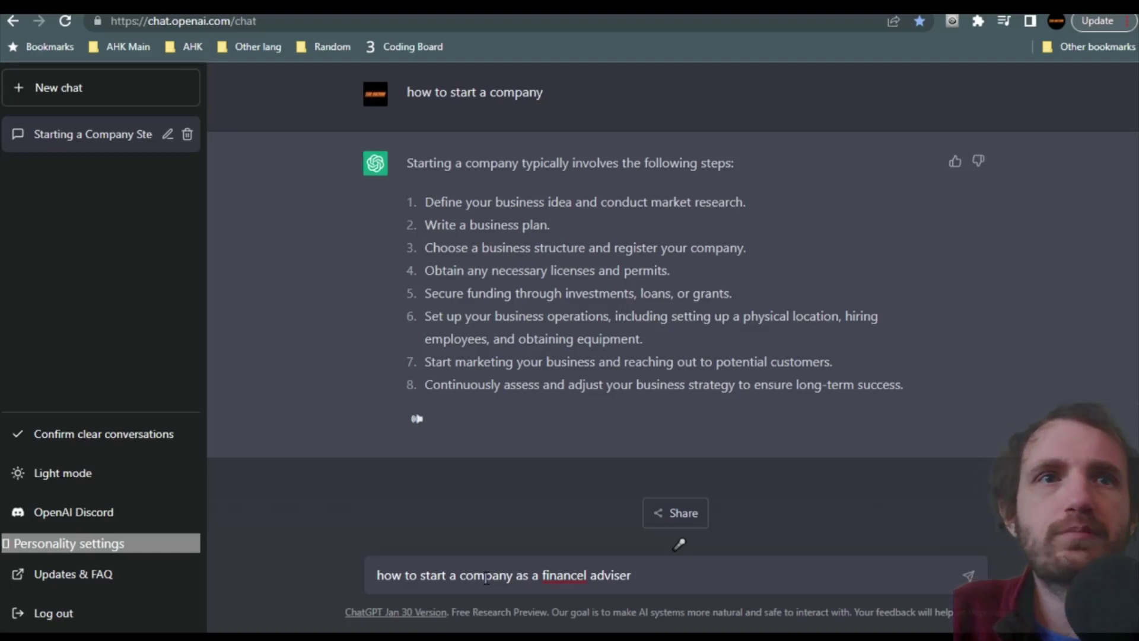
pyautogui.rightClick(574, 577)
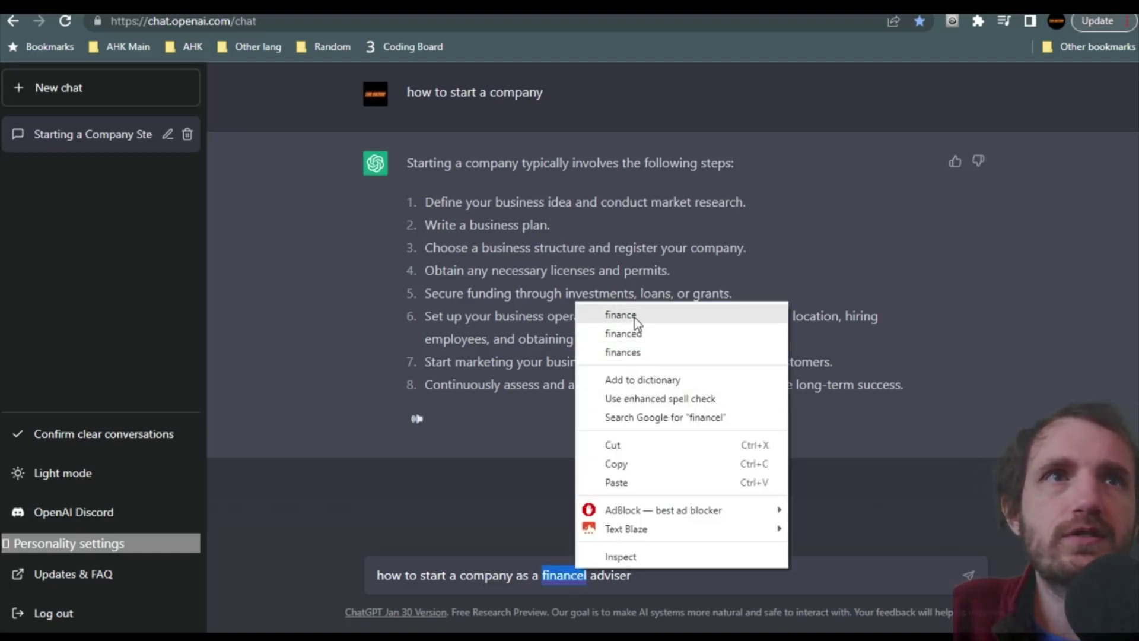
pyautogui.click(652, 315)
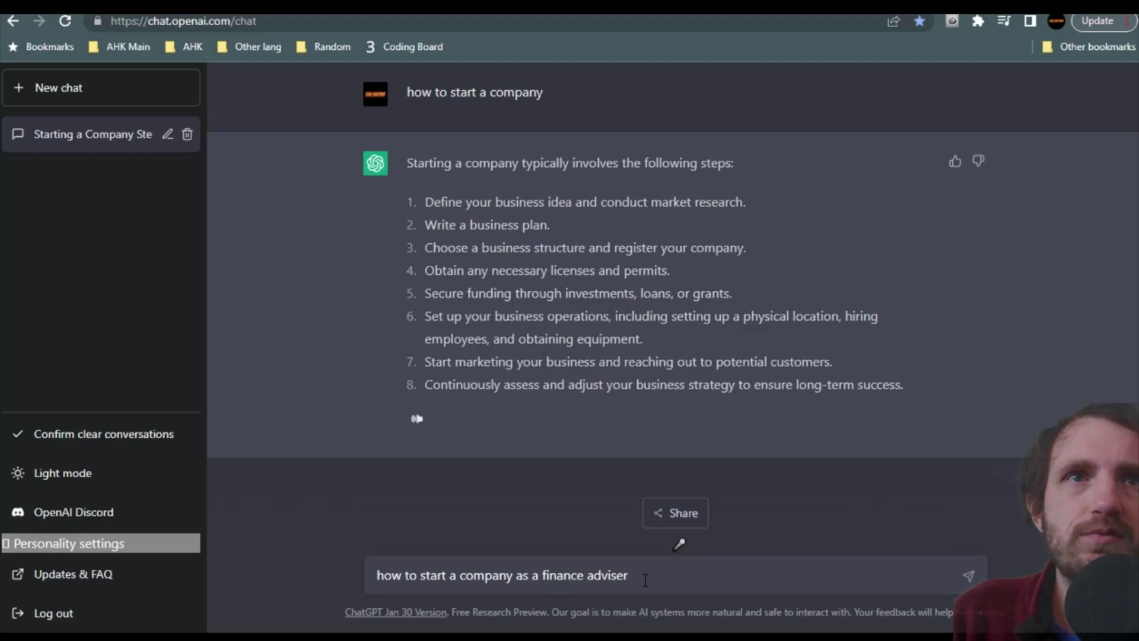
pyautogui.press('Return')
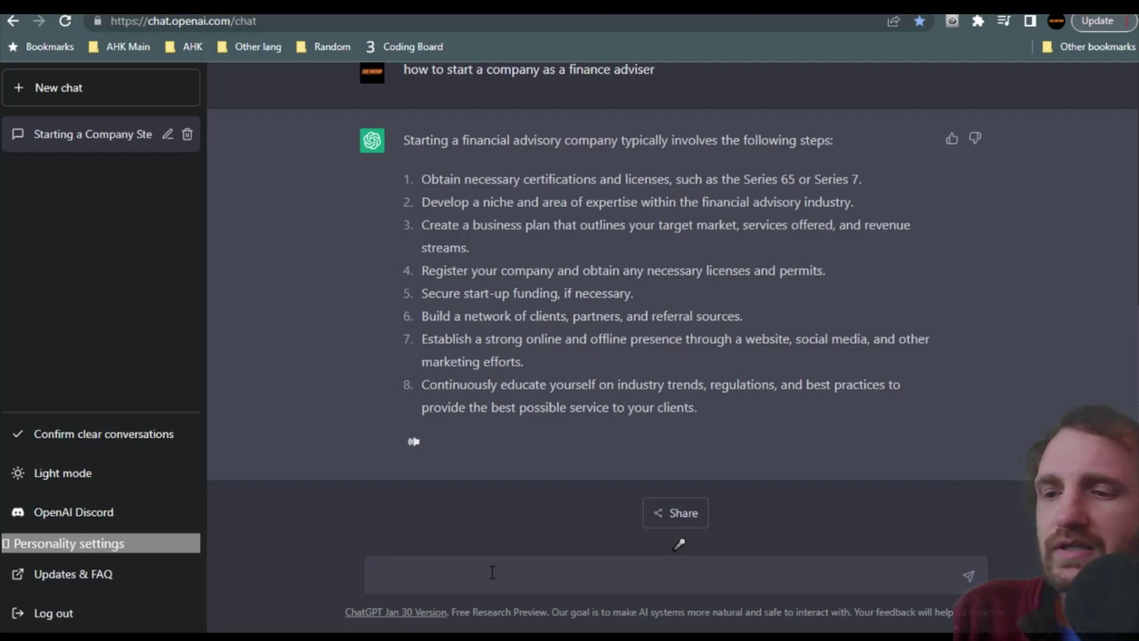
# - Ask 'how to start a company as a convict' after checking spelling suggestions for 'convic'
pyautogui.write('how to ')
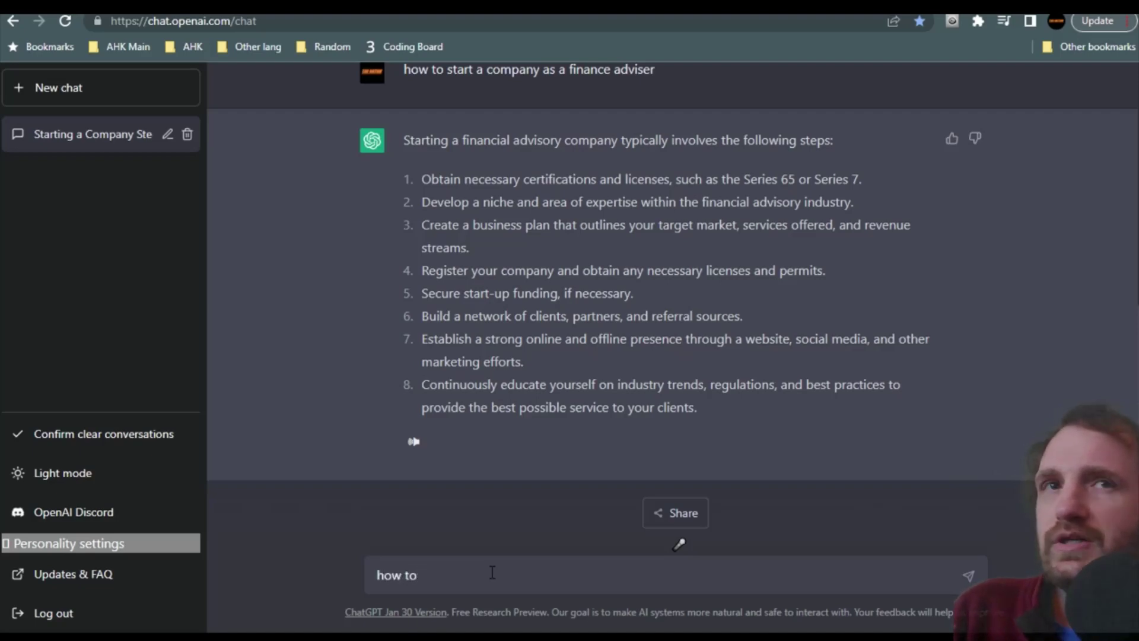
pyautogui.write('start a company ')
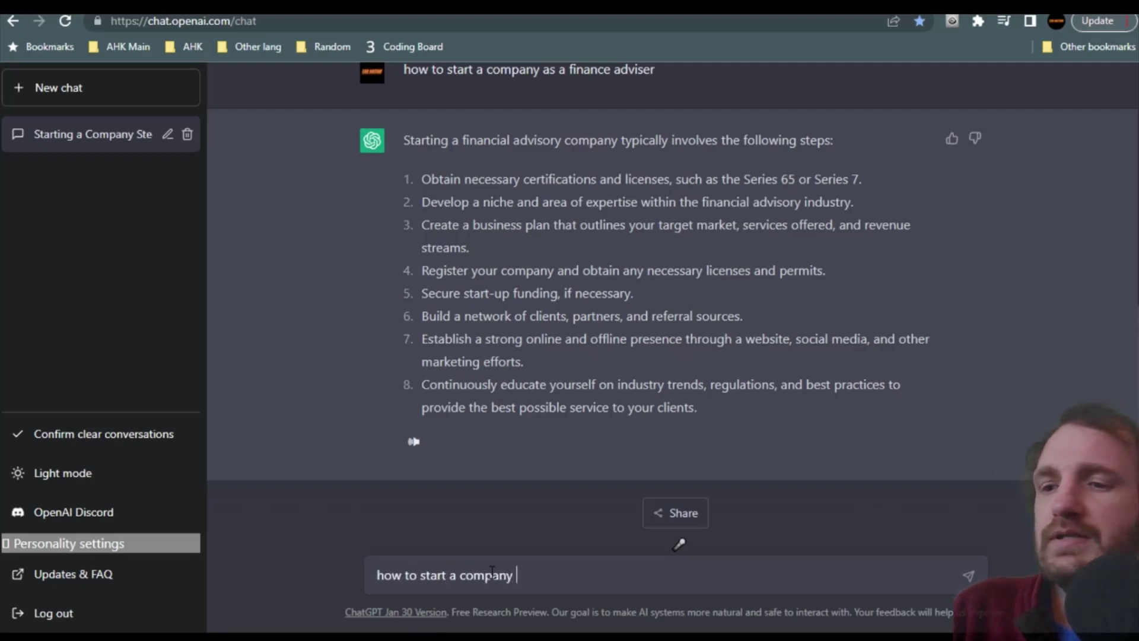
pyautogui.write('as ')
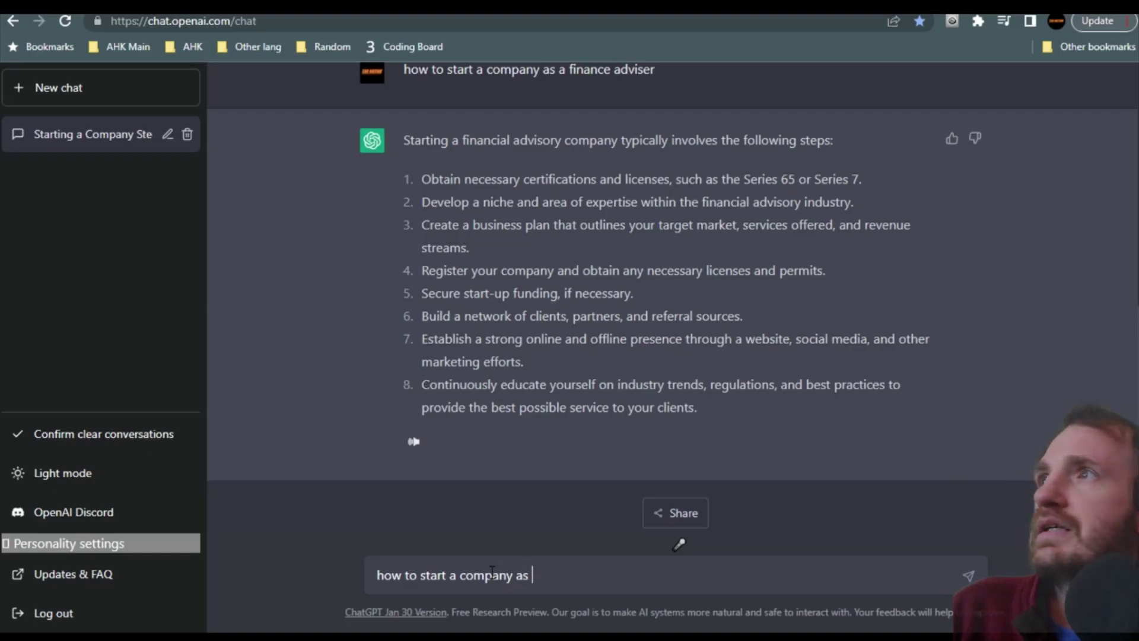
pyautogui.write('a')
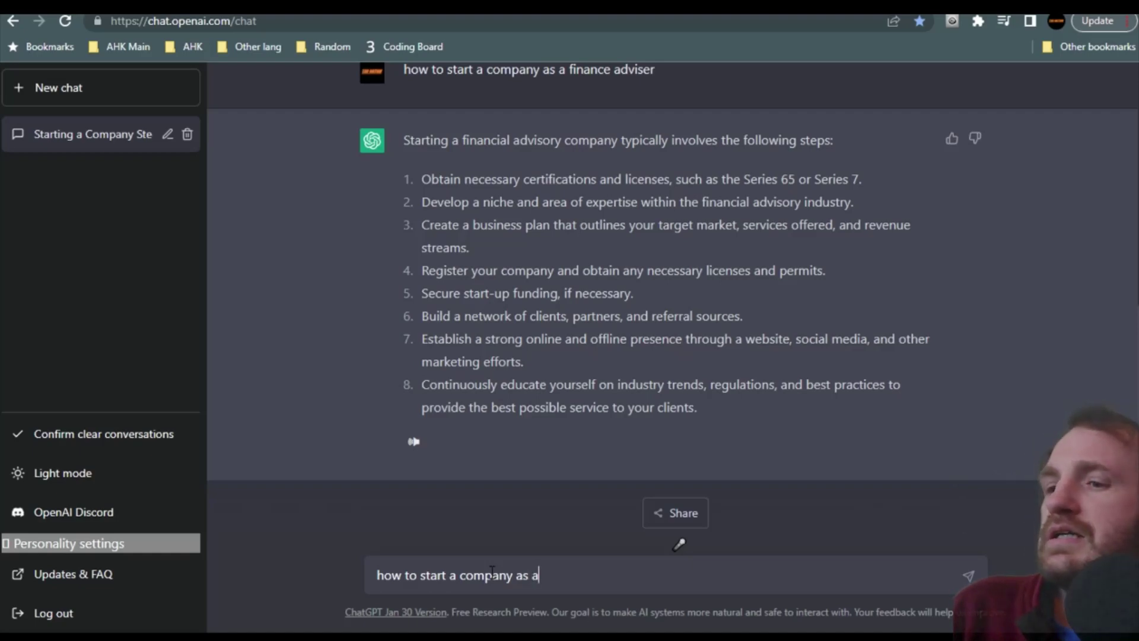
pyautogui.write(' convi')
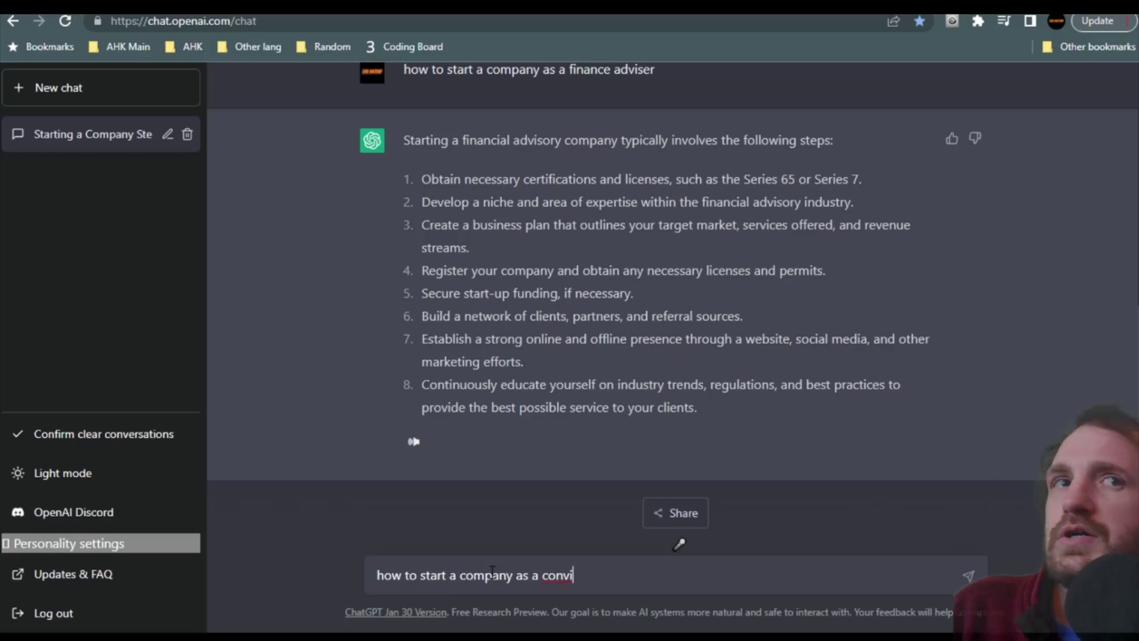
pyautogui.write('c')
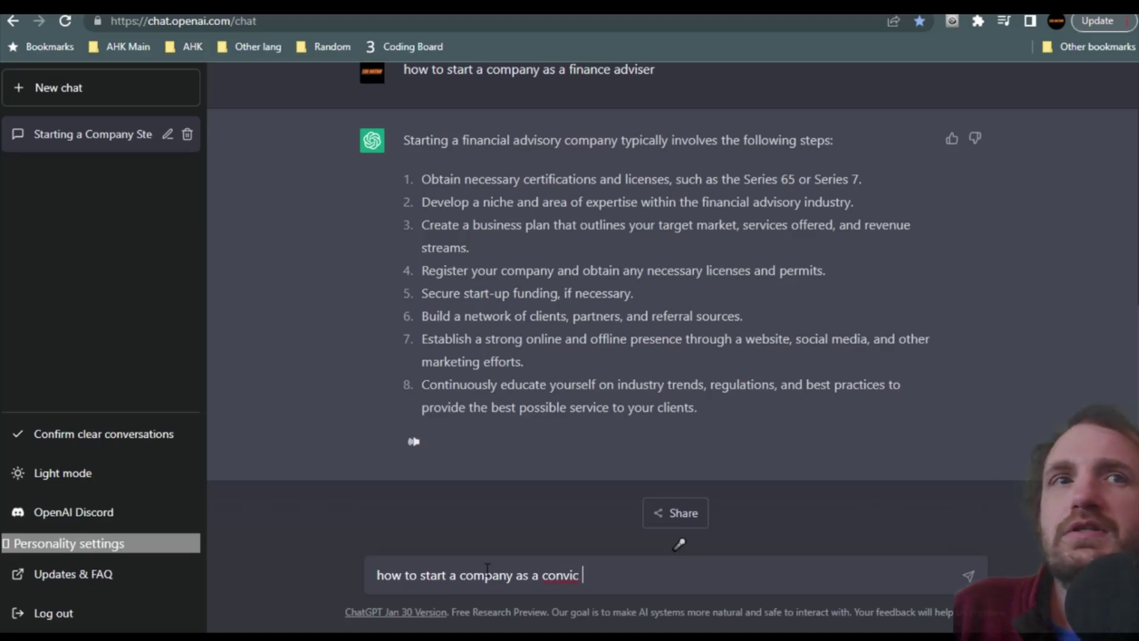
pyautogui.rightClick(567, 579)
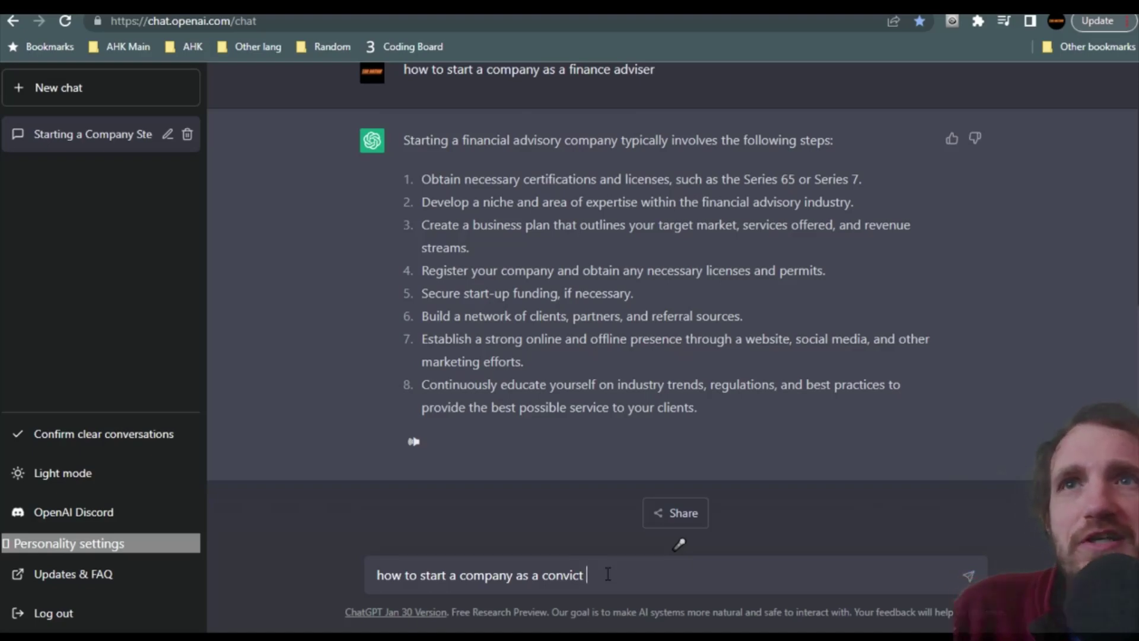
pyautogui.press('Return')
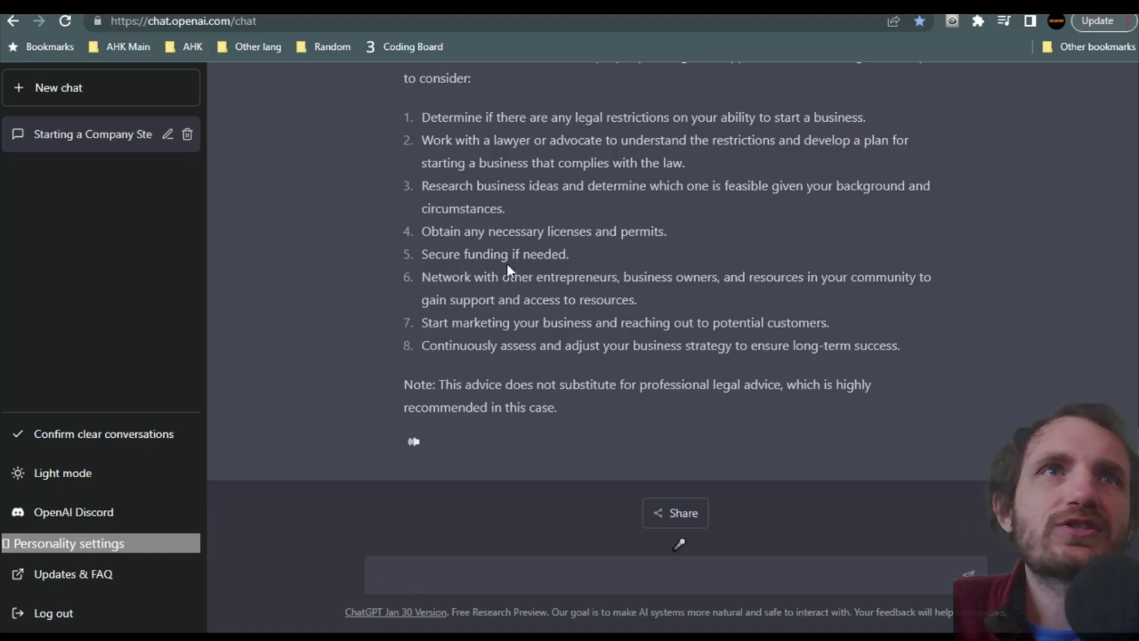
pyautogui.scroll(1, 543, 346)
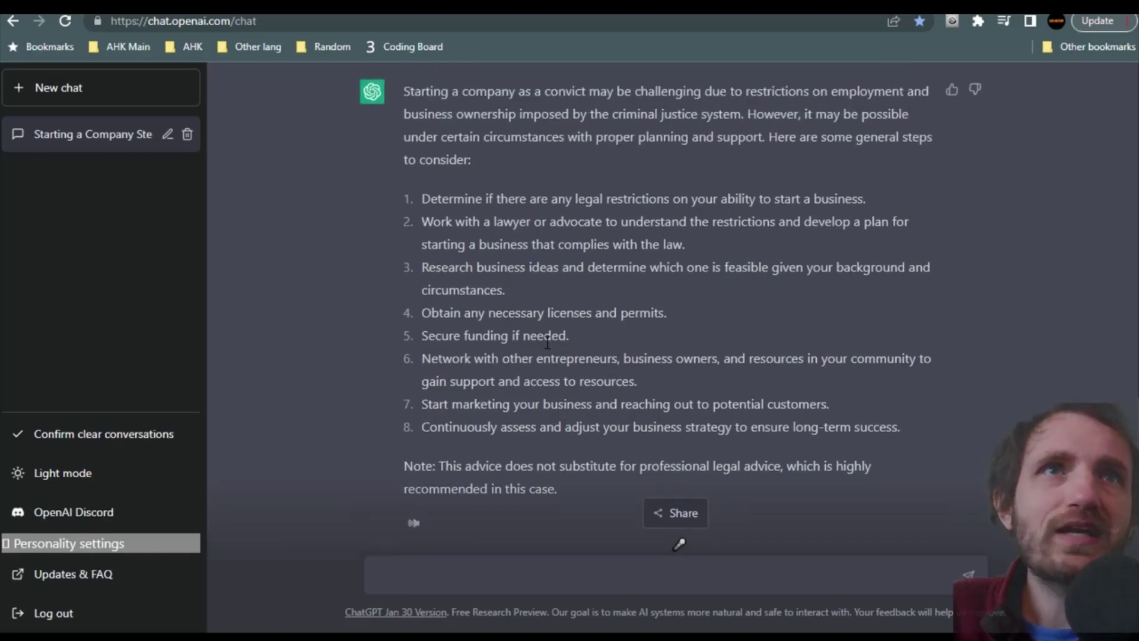
pyautogui.moveTo(446, 222)
pyautogui.mouseDown()
pyautogui.moveTo(706, 223)
pyautogui.moveTo(711, 240)
pyautogui.moveTo(426, 222)
pyautogui.mouseUp()
pyautogui.click(475, 229)
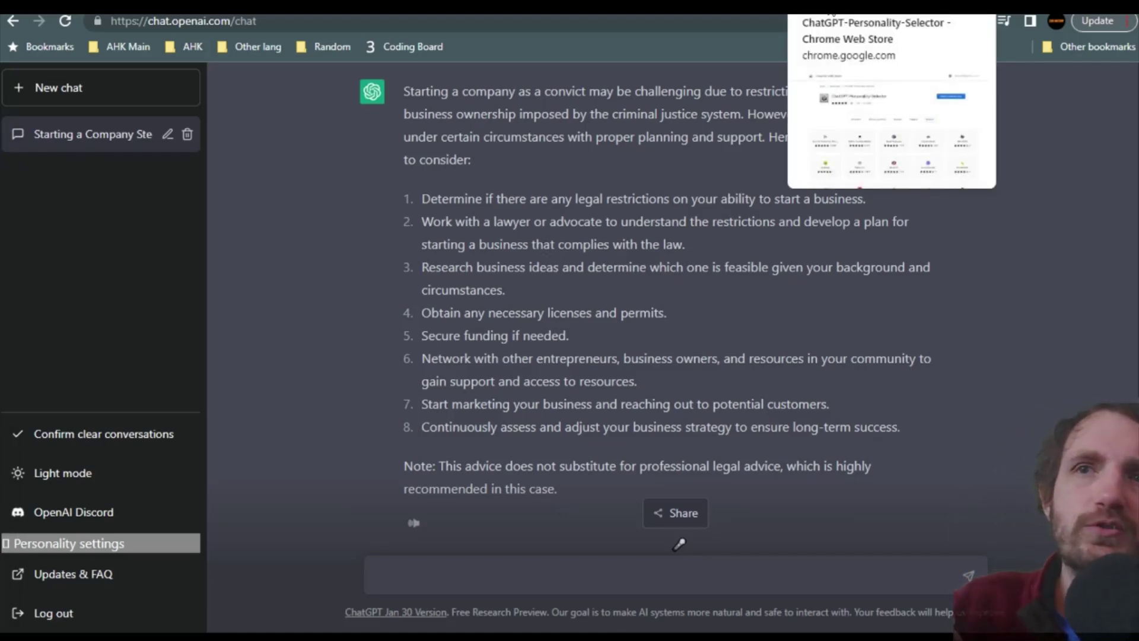
# - Look over the ChatGPT-Personality-Selector extension's page in the Chrome Web Store
pyautogui.click(842, 6)
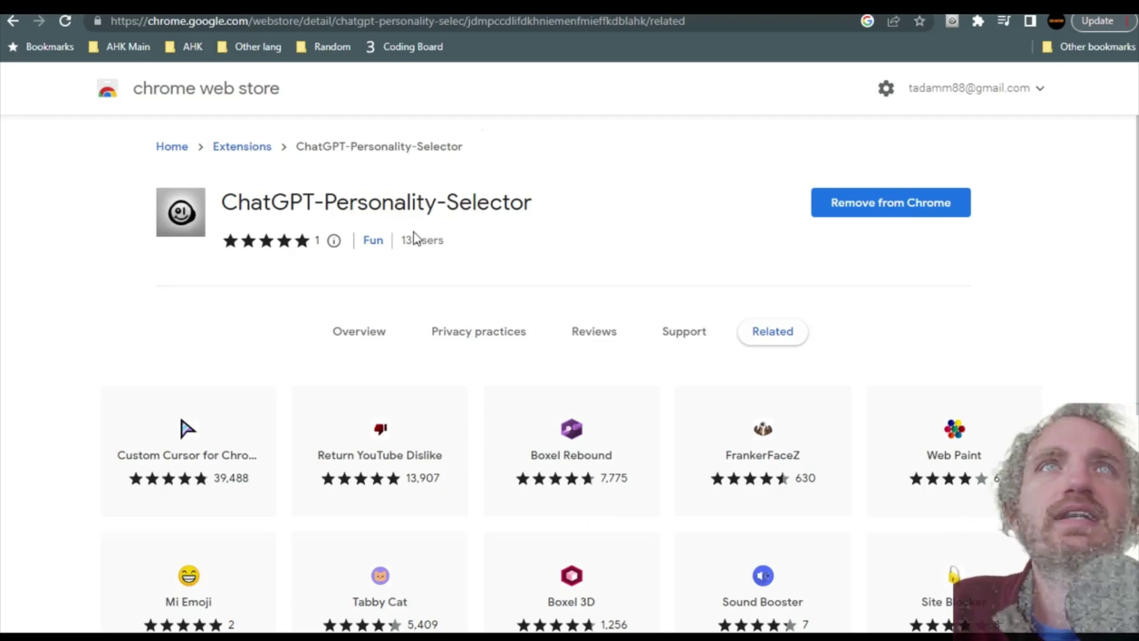
pyautogui.moveTo(250, 198); pyautogui.dragTo(498, 187)
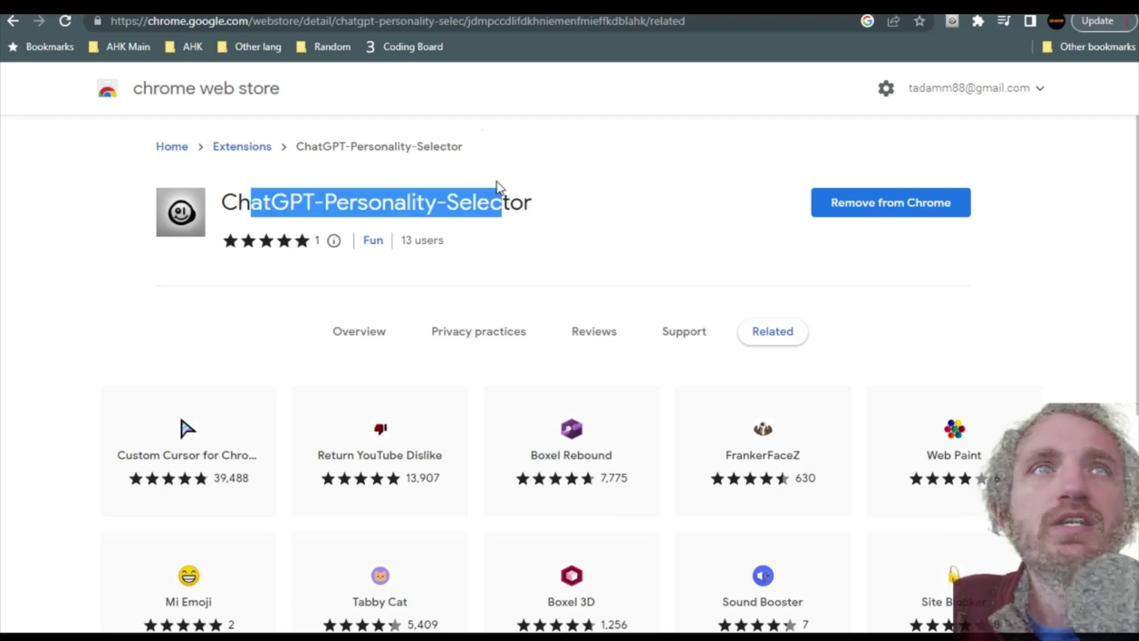
pyautogui.click(546, 197)
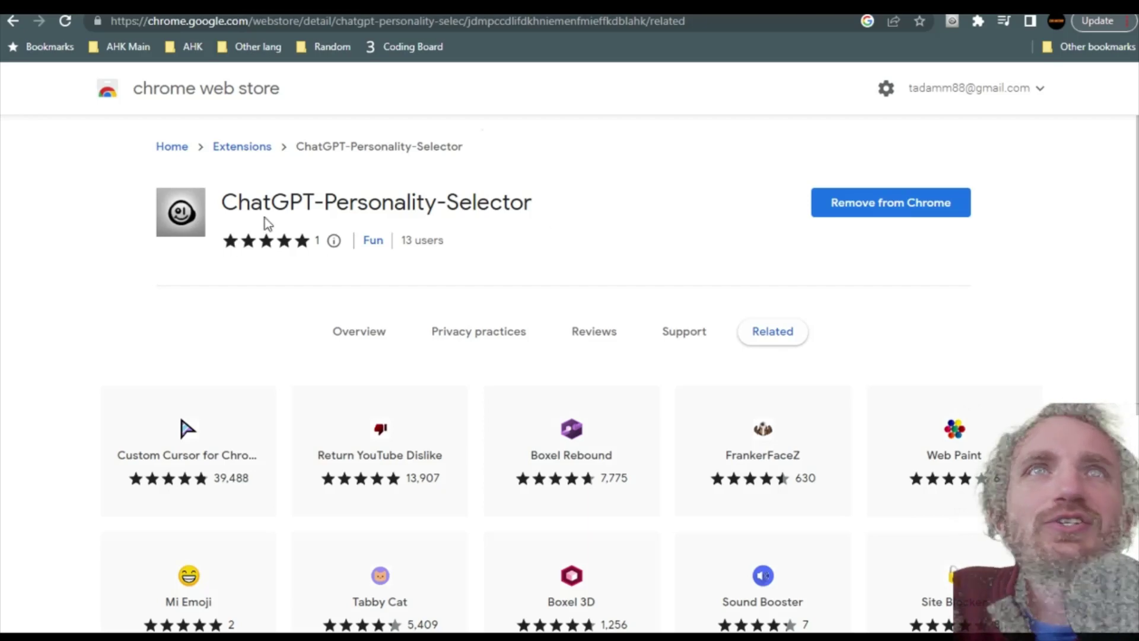
pyautogui.moveTo(261, 203); pyautogui.dragTo(587, 203)
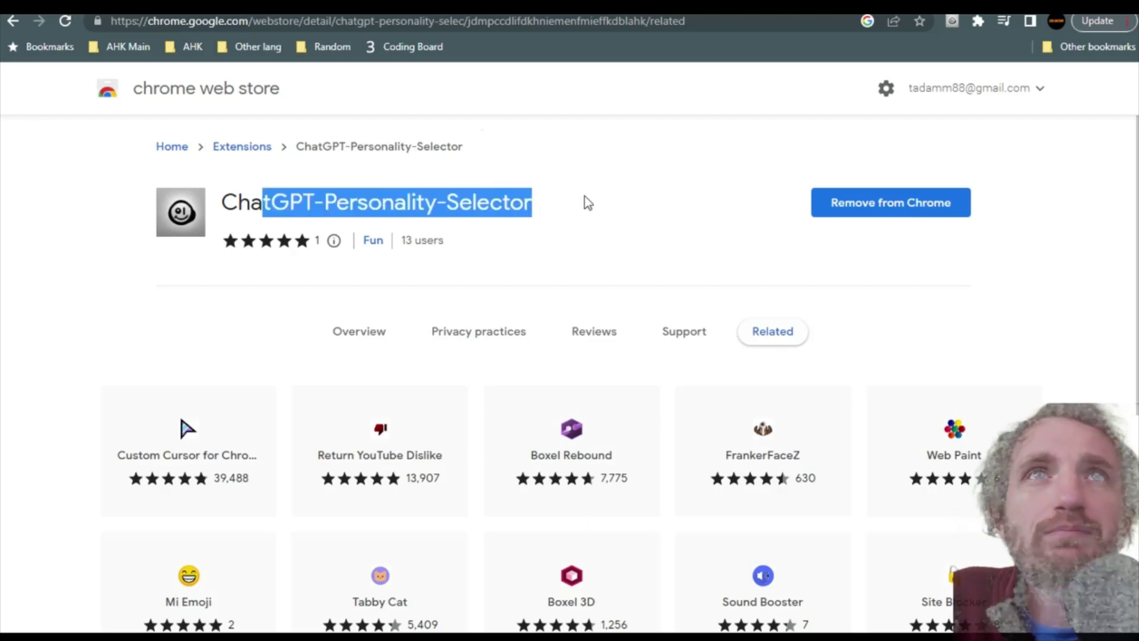
pyautogui.click(656, 202)
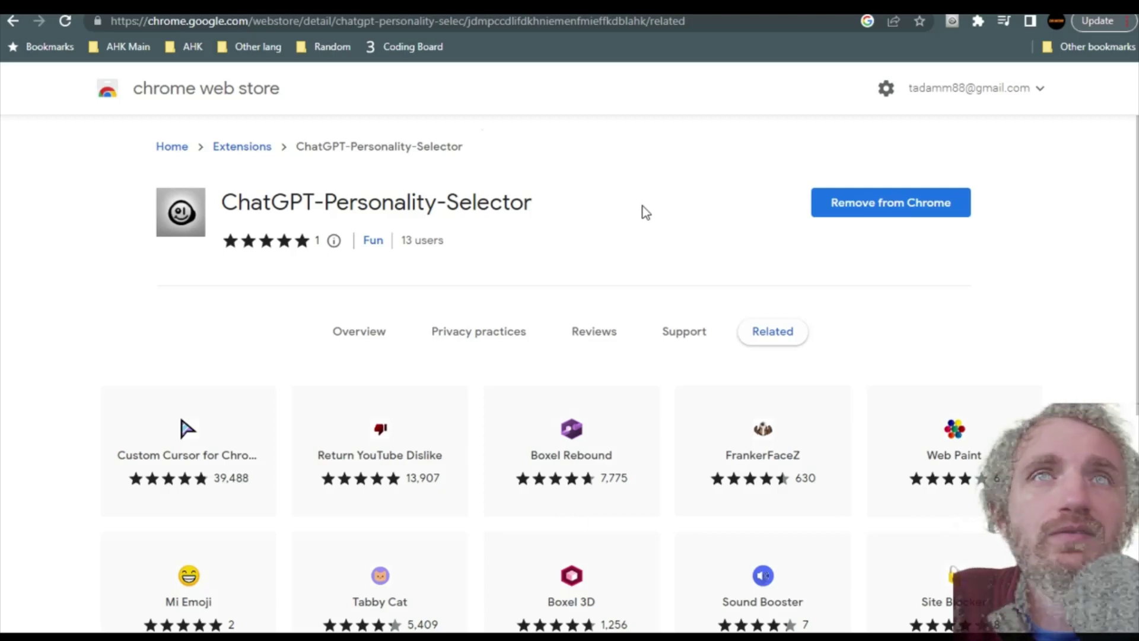
pyautogui.scroll(-6, 645, 212)
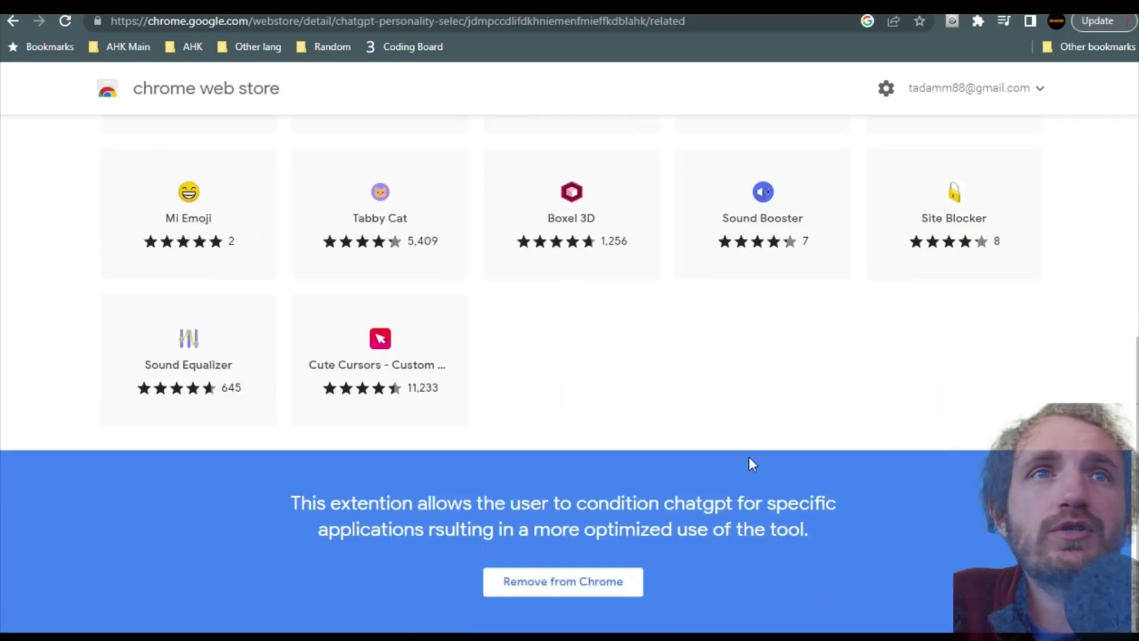
pyautogui.scroll(6, 741, 416)
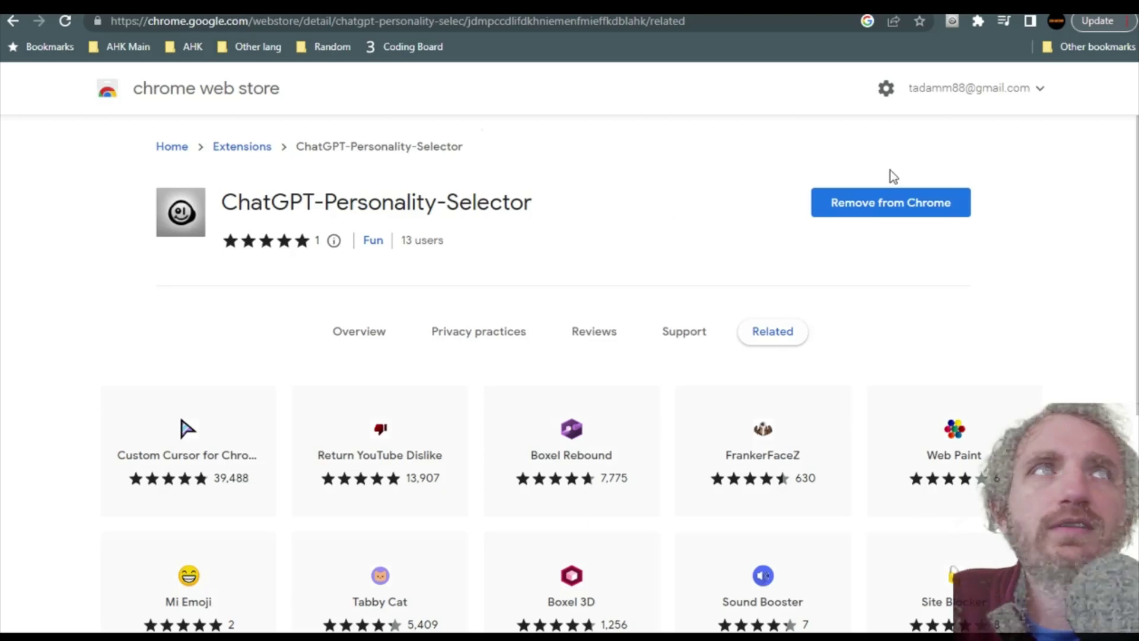
# - Unpin the extension from the Chrome toolbar and return to the ChatGPT tab
pyautogui.rightClick(952, 22)
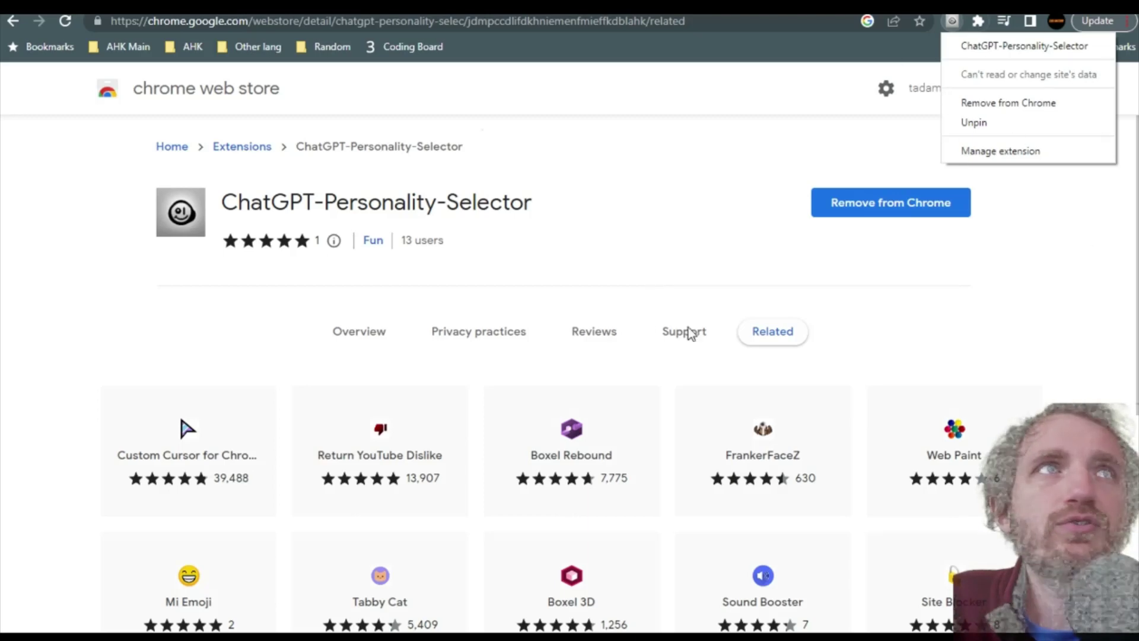
pyautogui.click(985, 127)
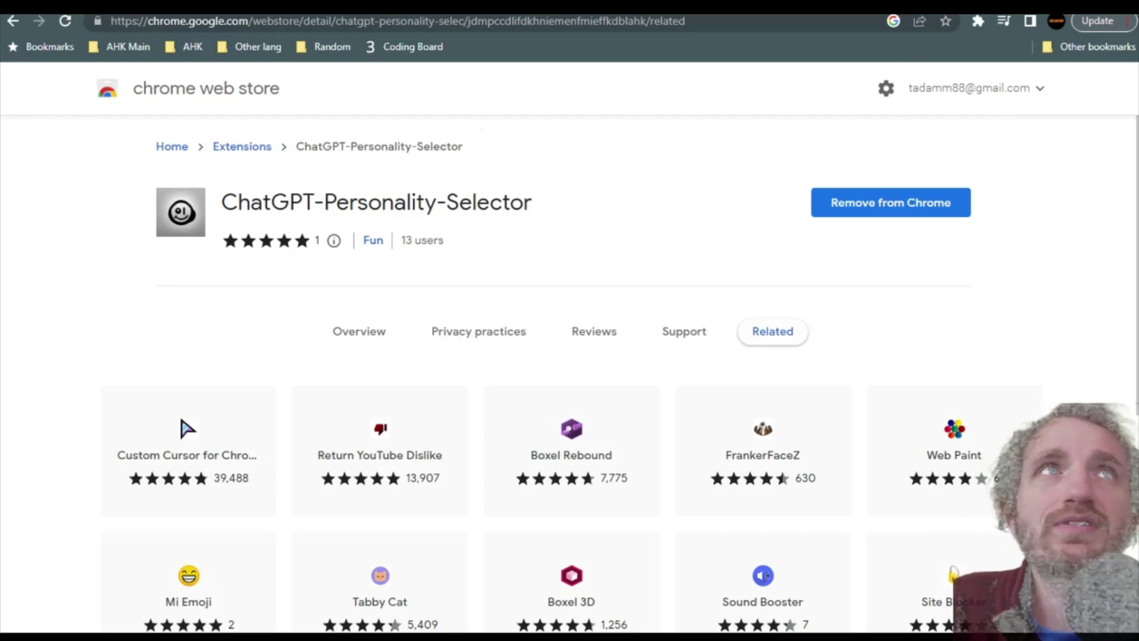
pyautogui.hotkey('ctrl', 'Tab')
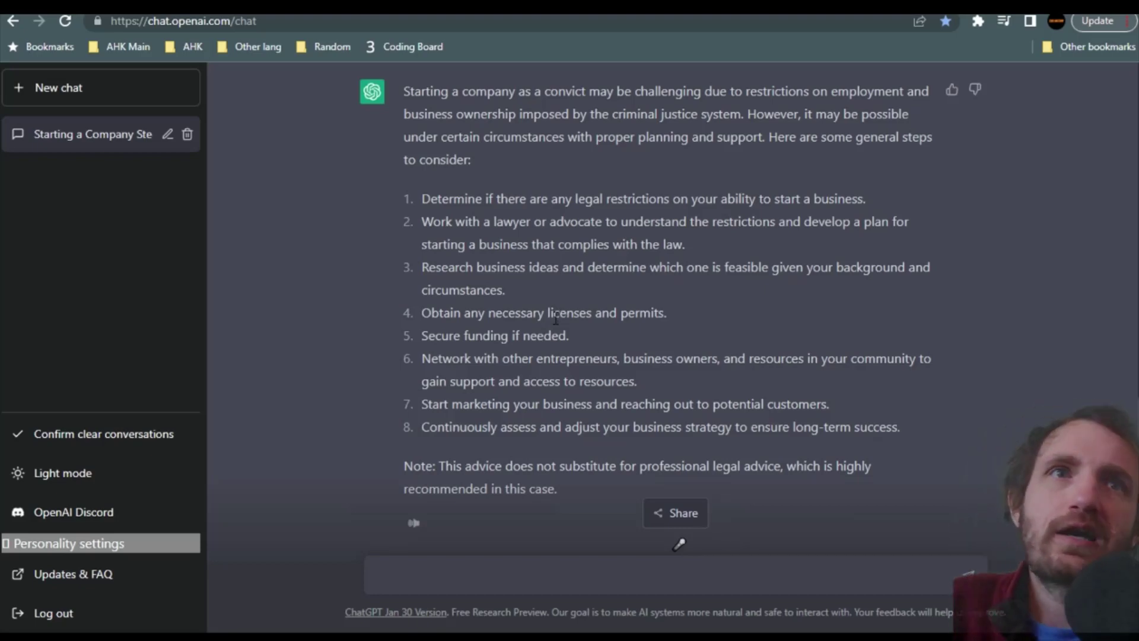
# - Reload the ChatGPT page and dismiss the high-demand warning banner
pyautogui.click(441, 24)
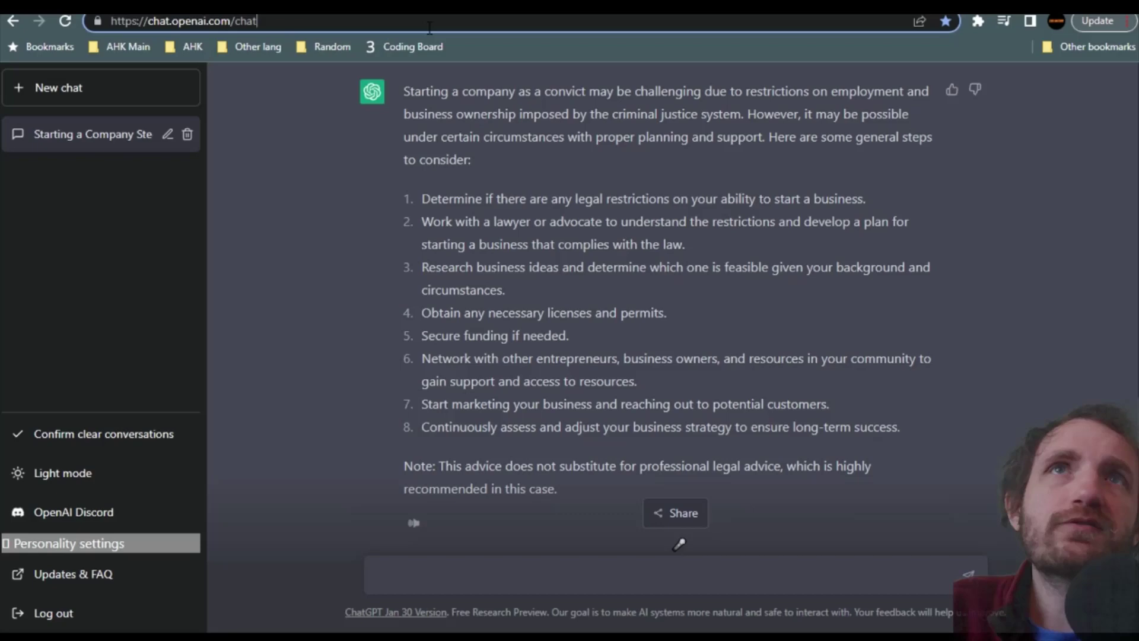
pyautogui.press('Return')
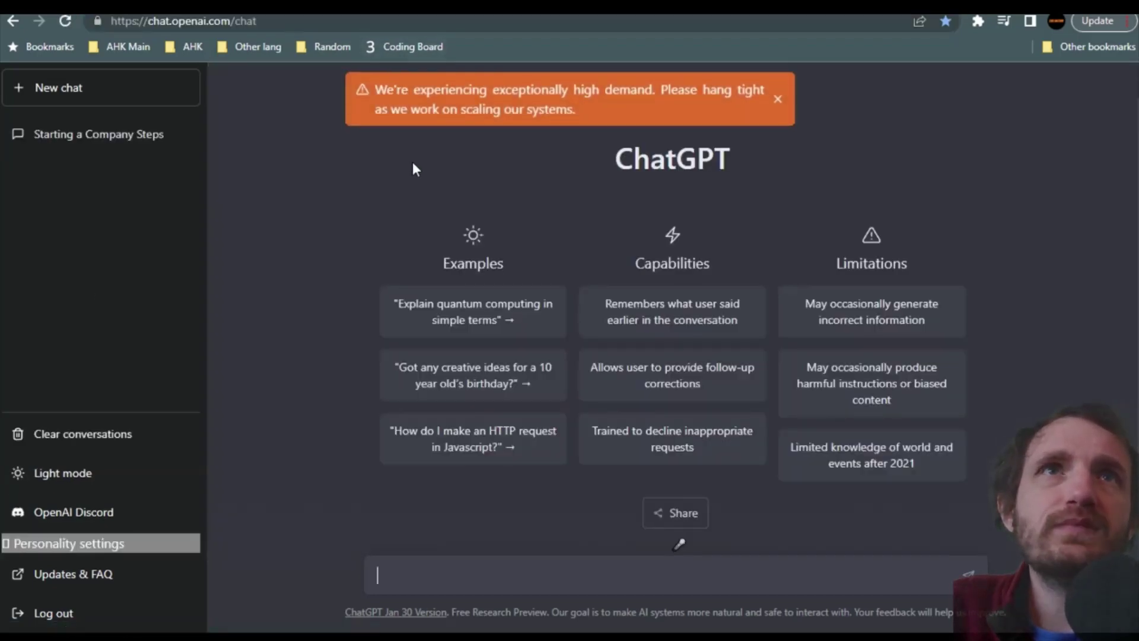
pyautogui.click(778, 101)
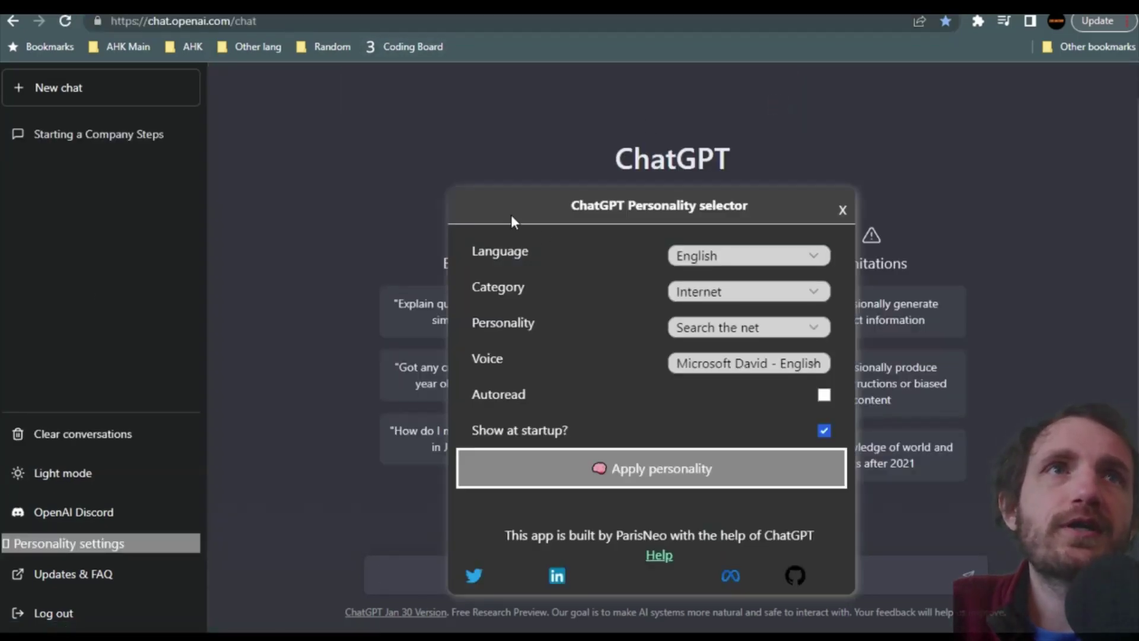
# - Review the Personality selector dialog's title and 'Show at startup?' option, then close it
pyautogui.moveTo(624, 202); pyautogui.dragTo(742, 200)
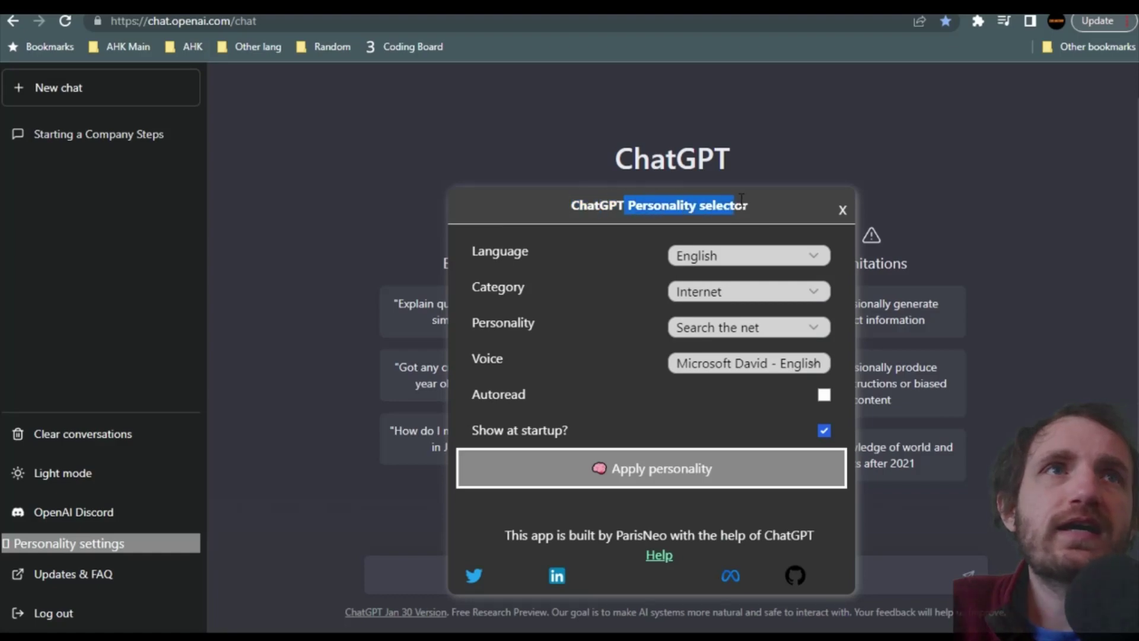
pyautogui.click(705, 203)
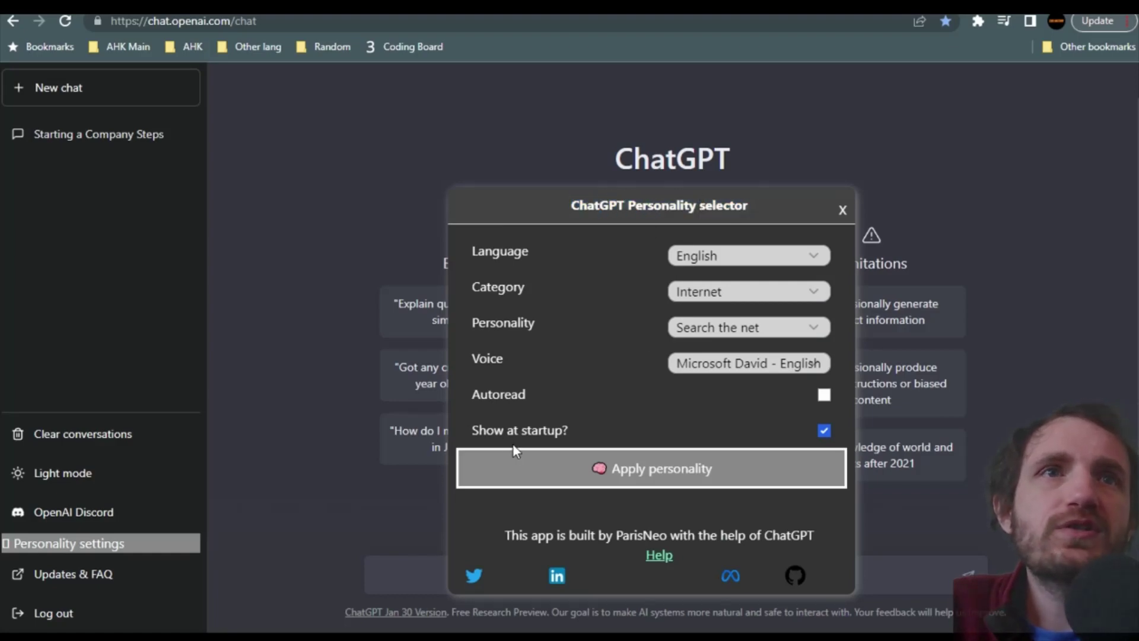
pyautogui.moveTo(480, 431); pyautogui.dragTo(591, 424)
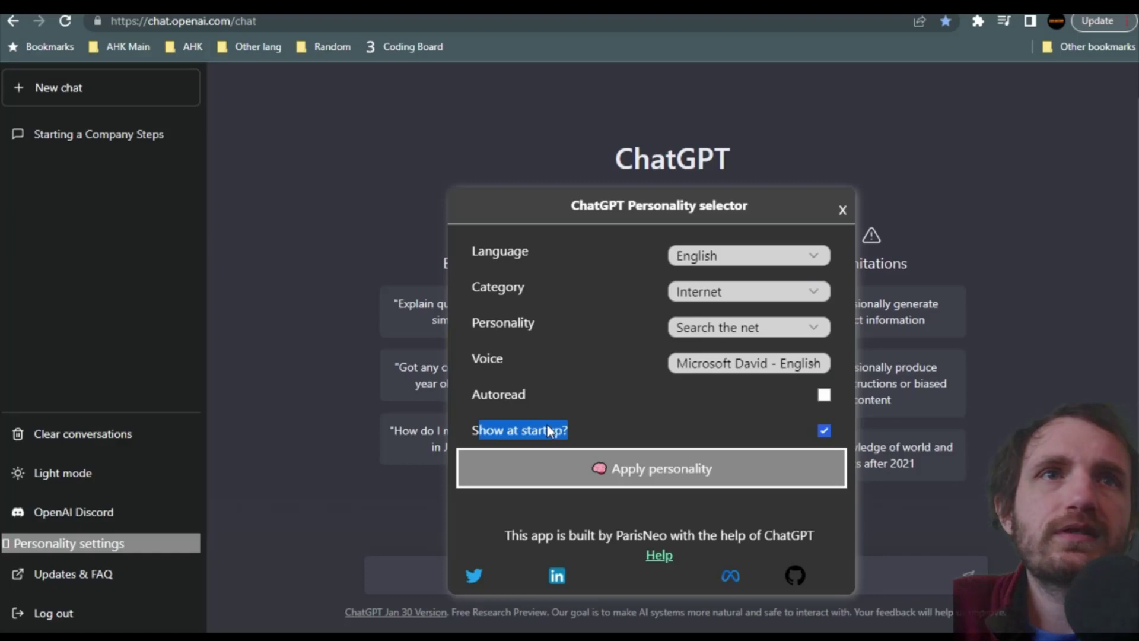
pyautogui.click(508, 426)
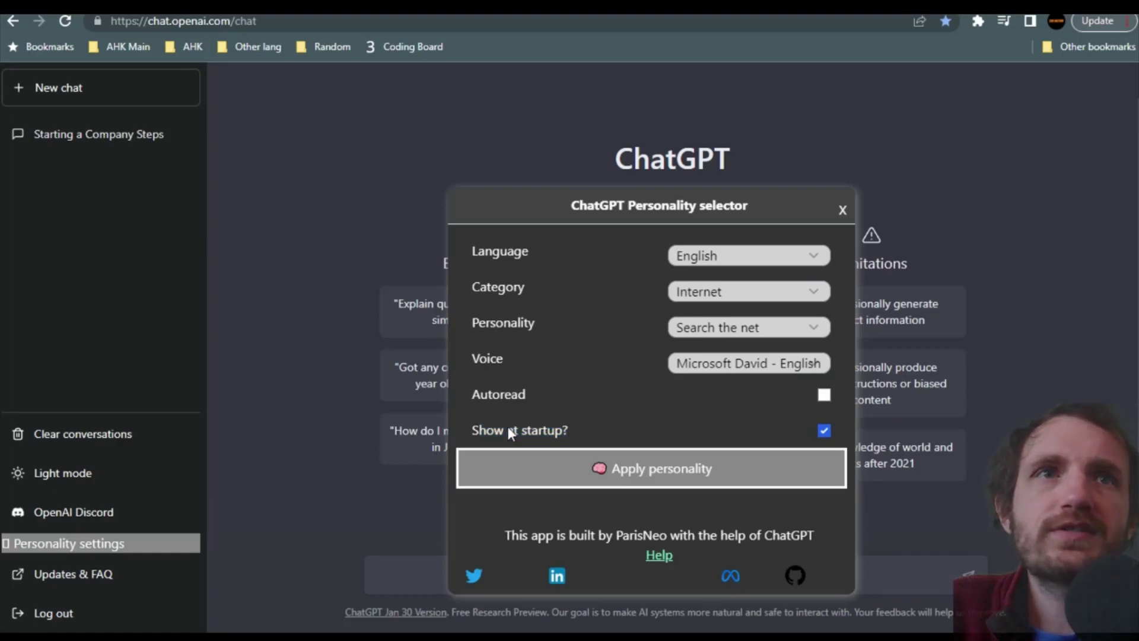
pyautogui.click(843, 210)
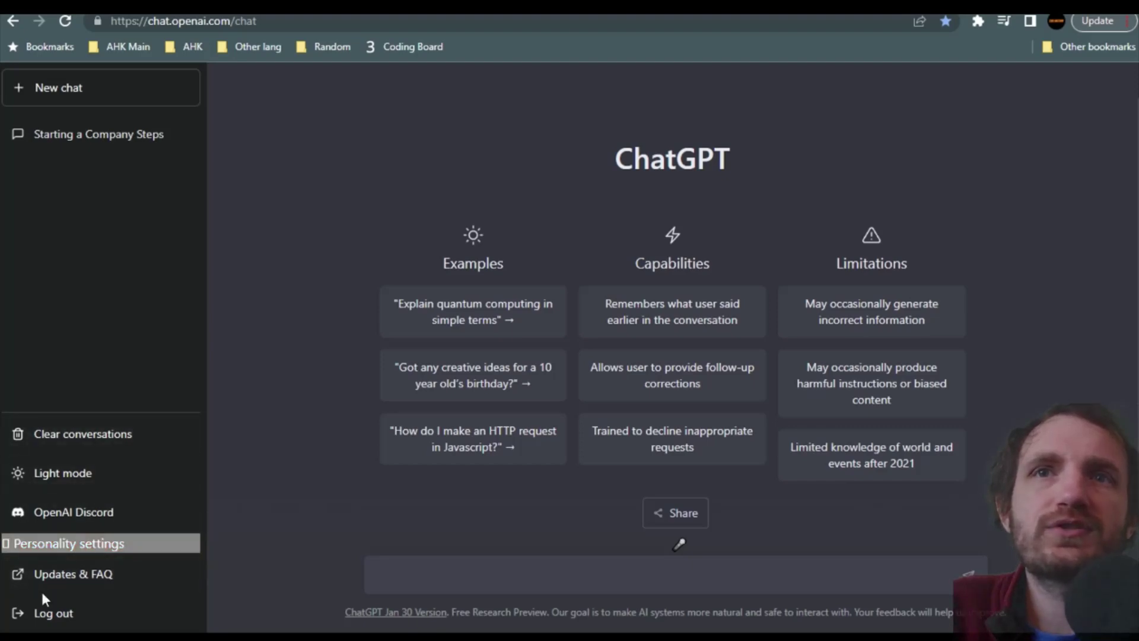
# - Reopen the Personality settings dialog, leaving Language set to English
pyautogui.click(22, 545)
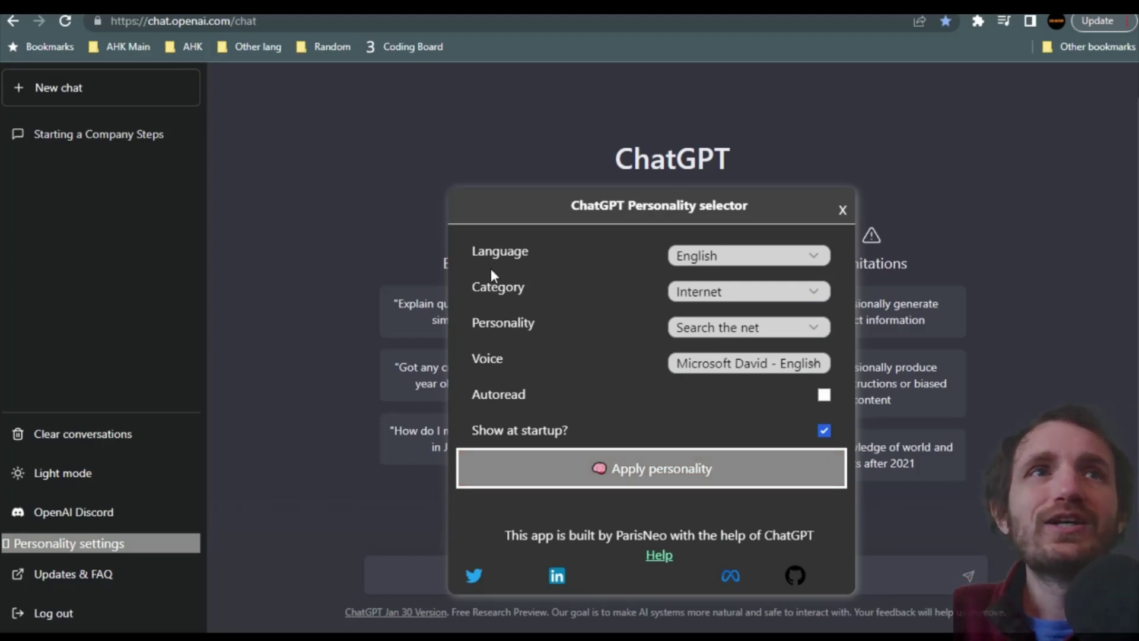
pyautogui.click(731, 256)
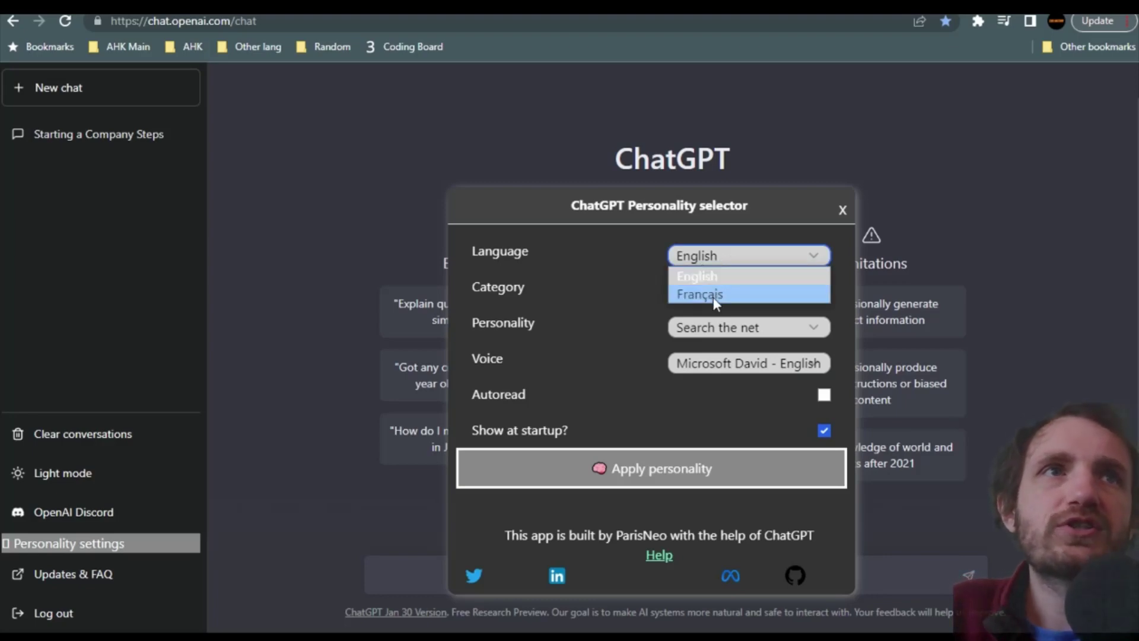
pyautogui.click(596, 303)
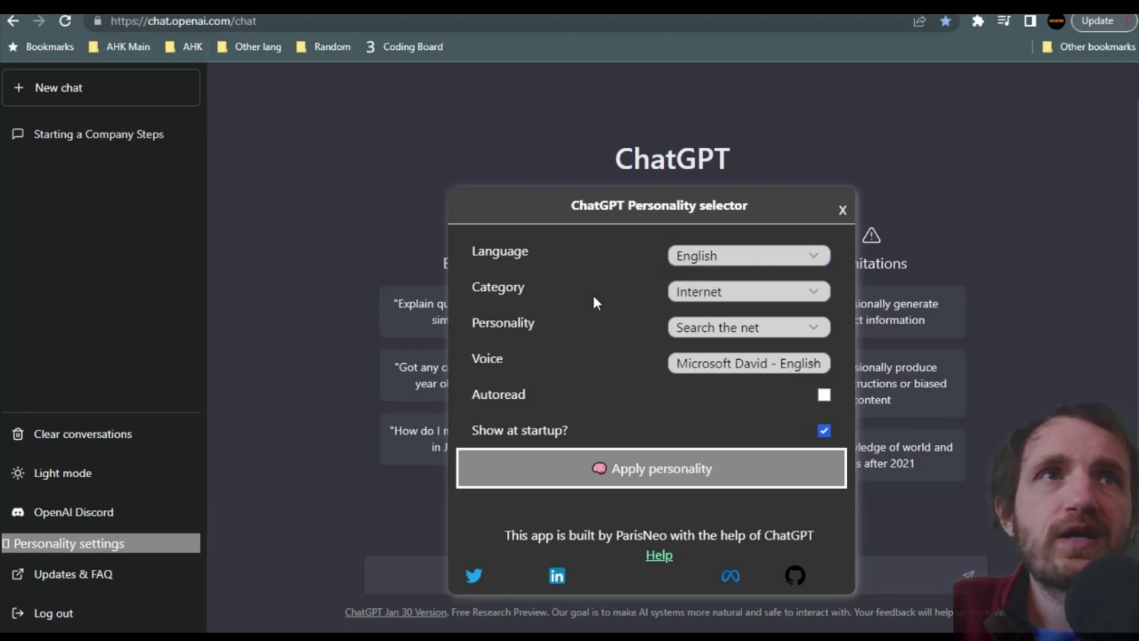
# - Set the persona Category to Teach me and Personality to Teach me python
pyautogui.click(739, 293)
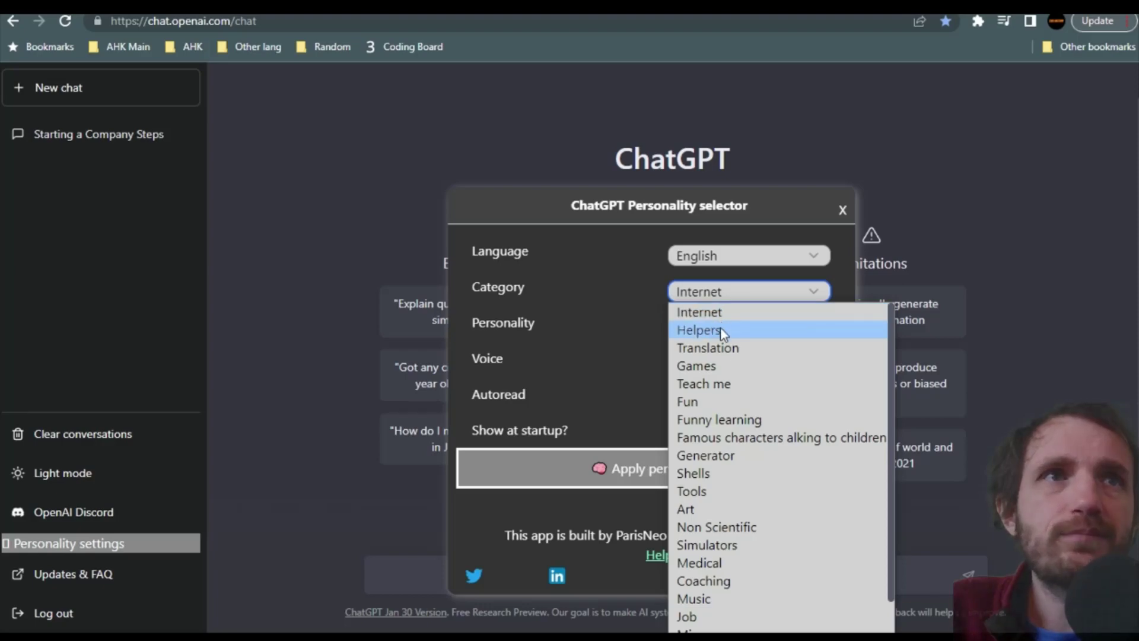
pyautogui.click(728, 388)
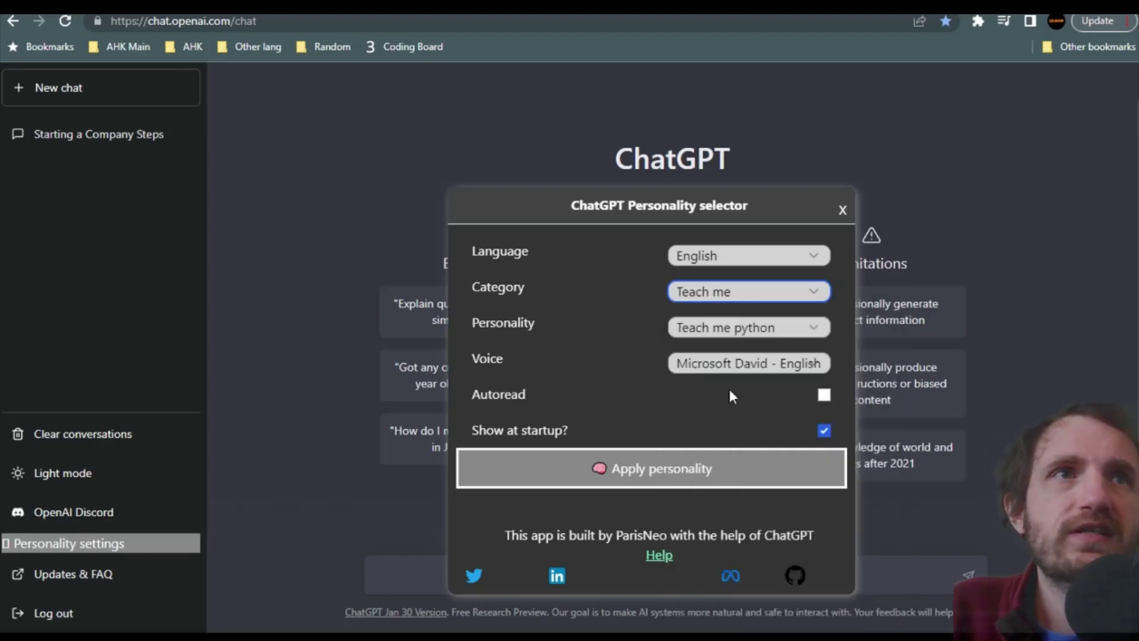
pyautogui.click(749, 332)
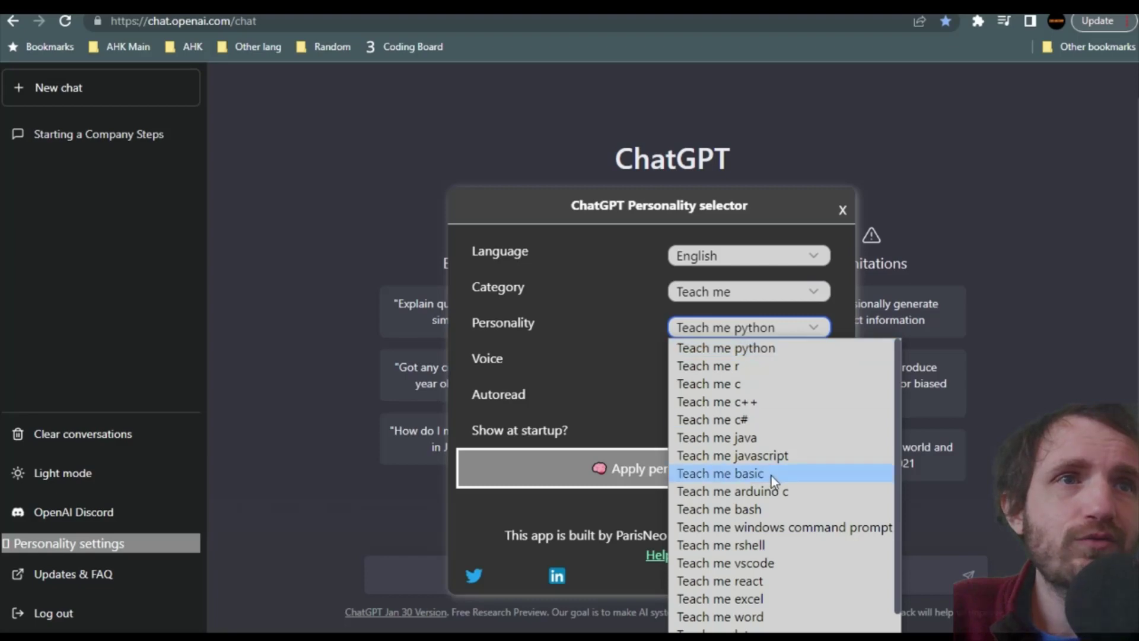
pyautogui.scroll(-2, 789, 563)
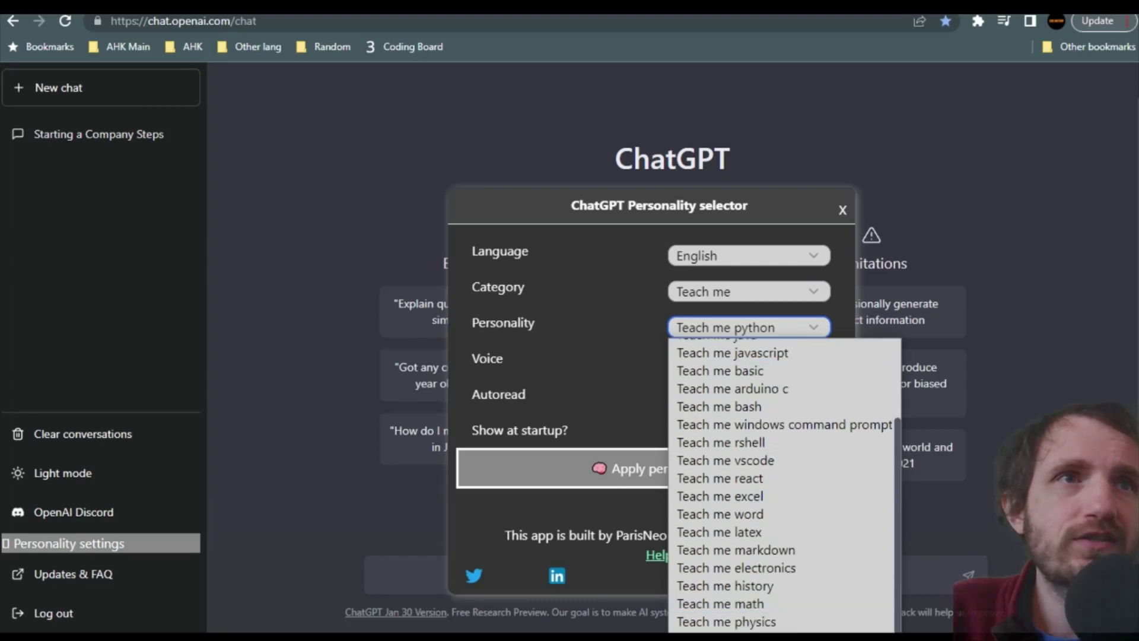
pyautogui.scroll(2, 789, 599)
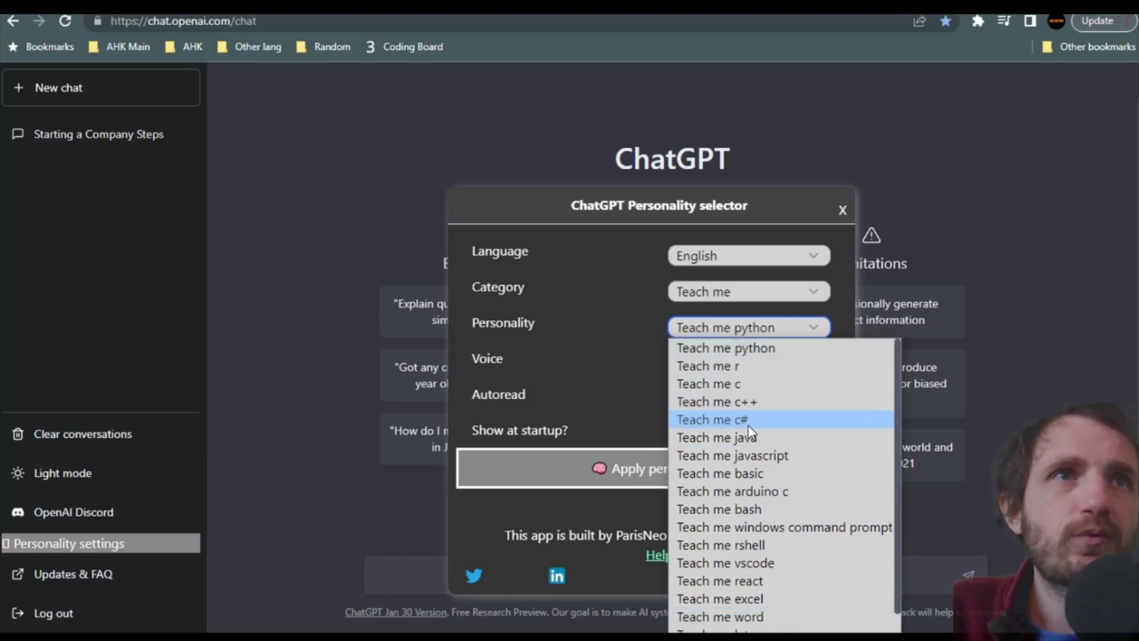
pyautogui.click(771, 350)
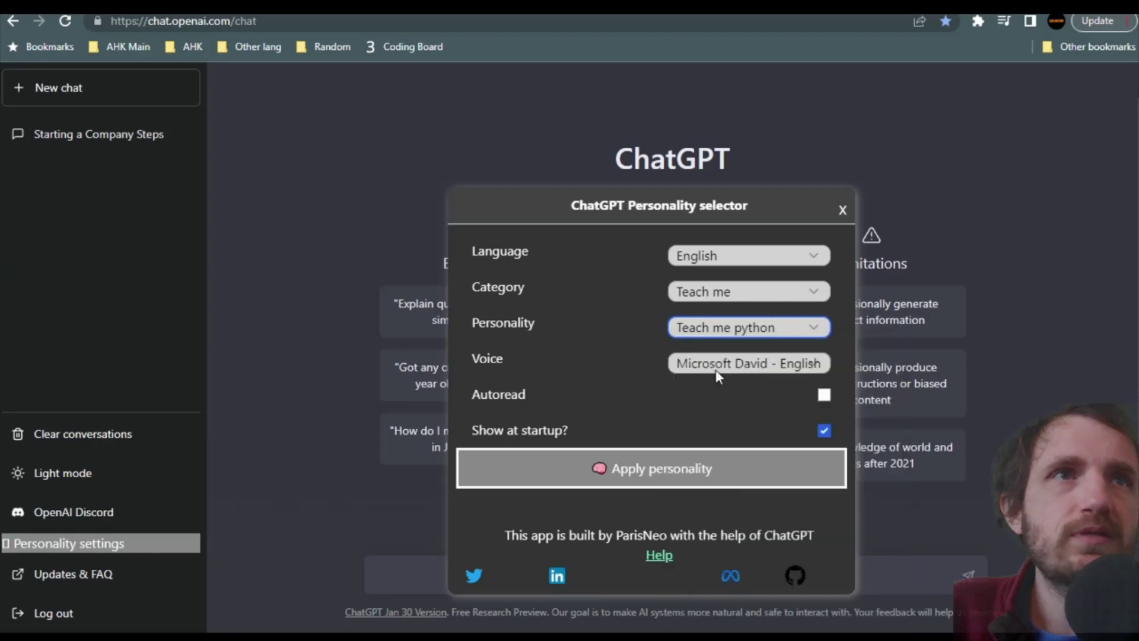
pyautogui.click(738, 332)
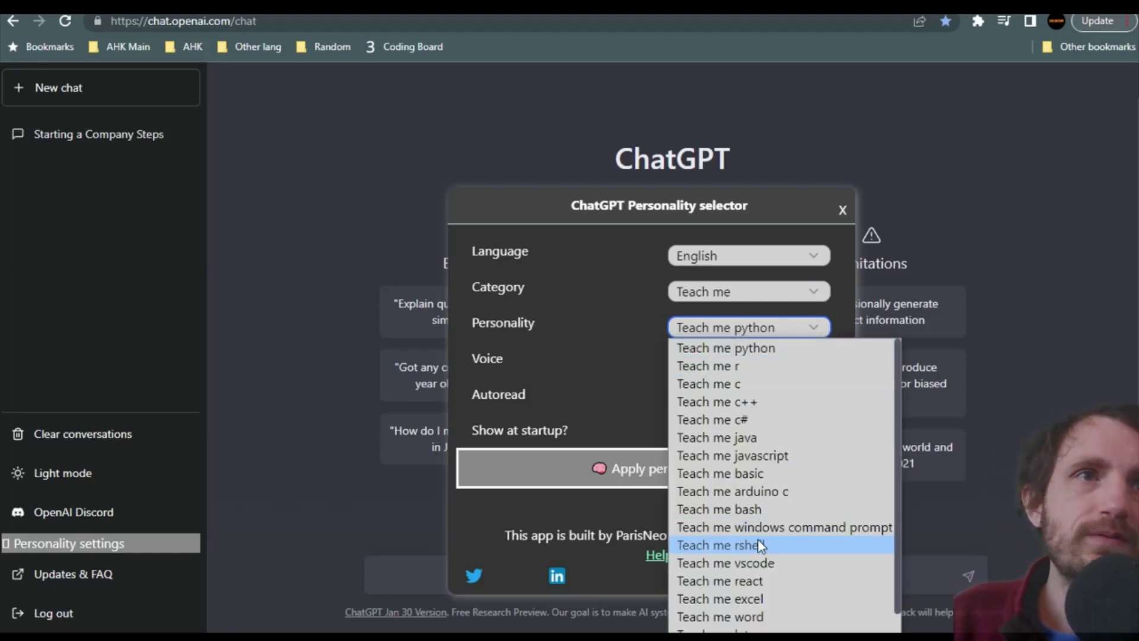
pyautogui.scroll(-2, 752, 609)
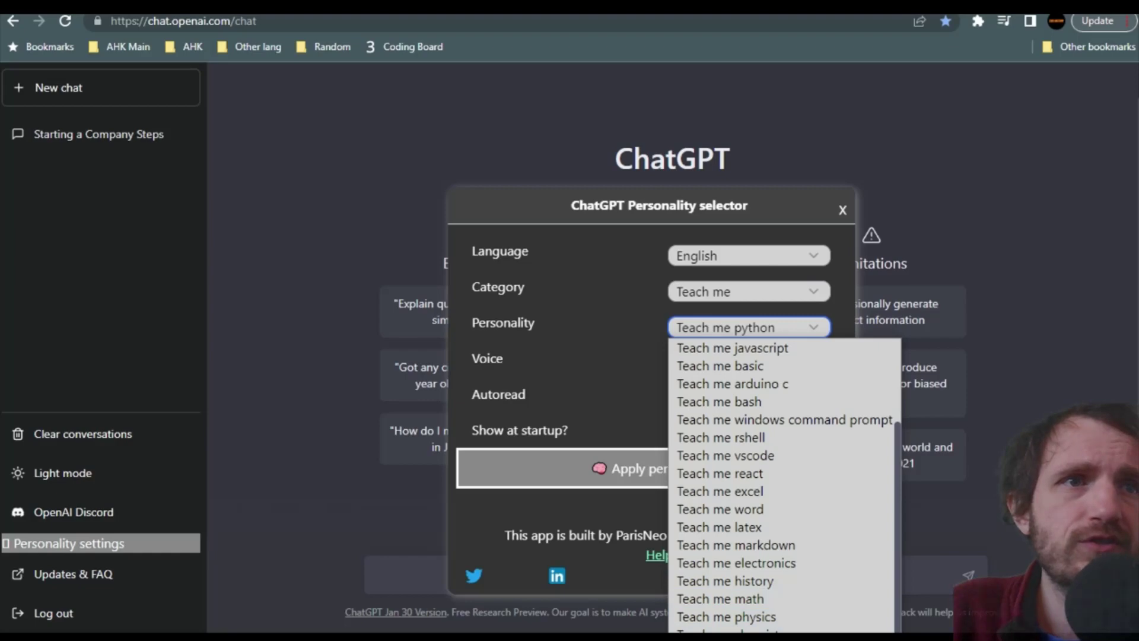
pyautogui.click(608, 373)
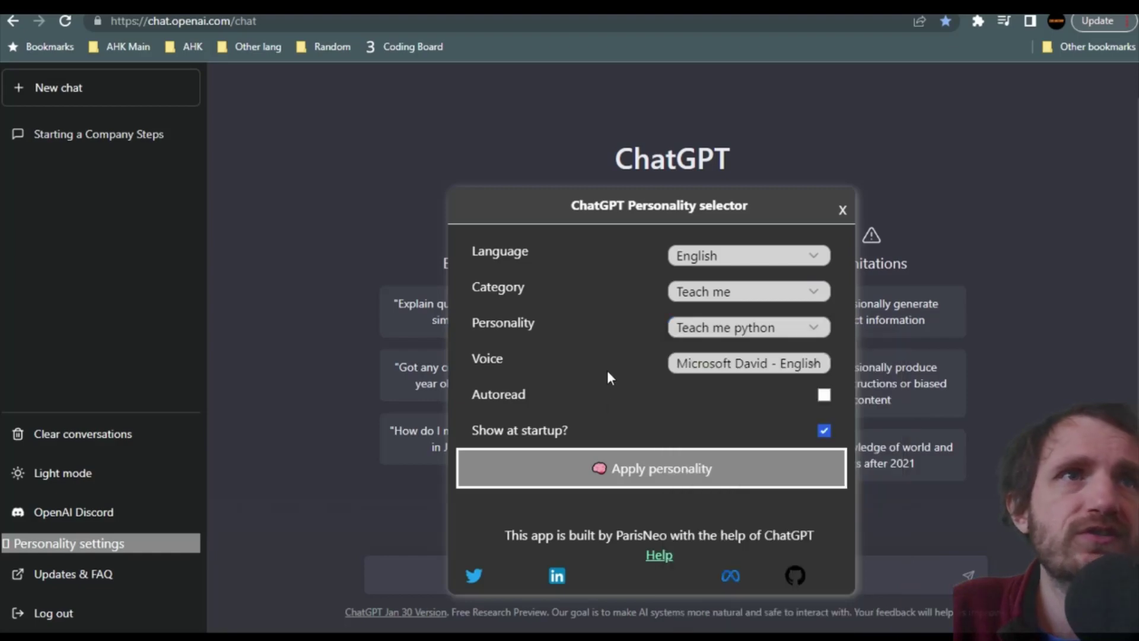
# - Browse the Historic Personalities and Helpers categories and their personality lists
pyautogui.click(746, 287)
pyautogui.scroll(-2, 745, 521)
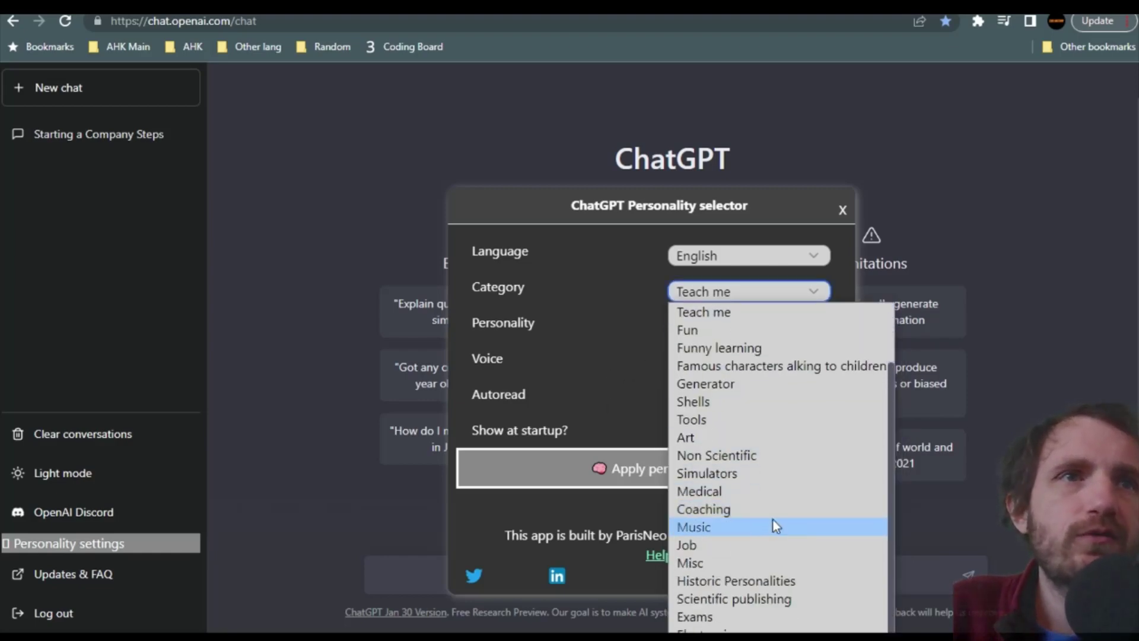
pyautogui.click(761, 577)
pyautogui.click(713, 328)
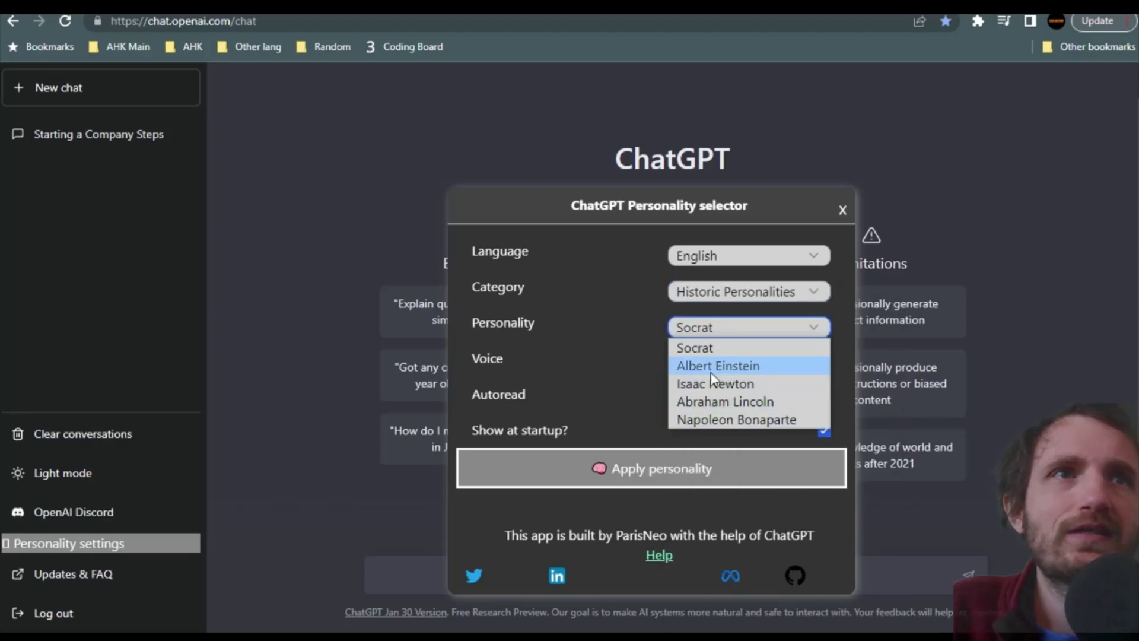
pyautogui.click(545, 352)
pyautogui.click(746, 291)
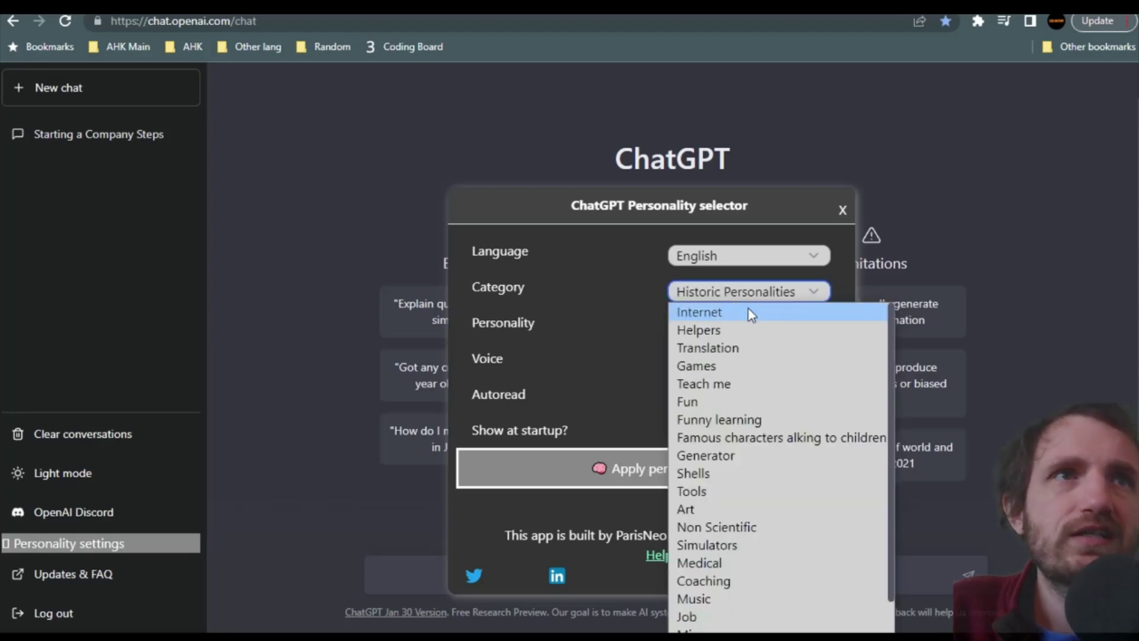
pyautogui.click(724, 329)
pyautogui.click(725, 328)
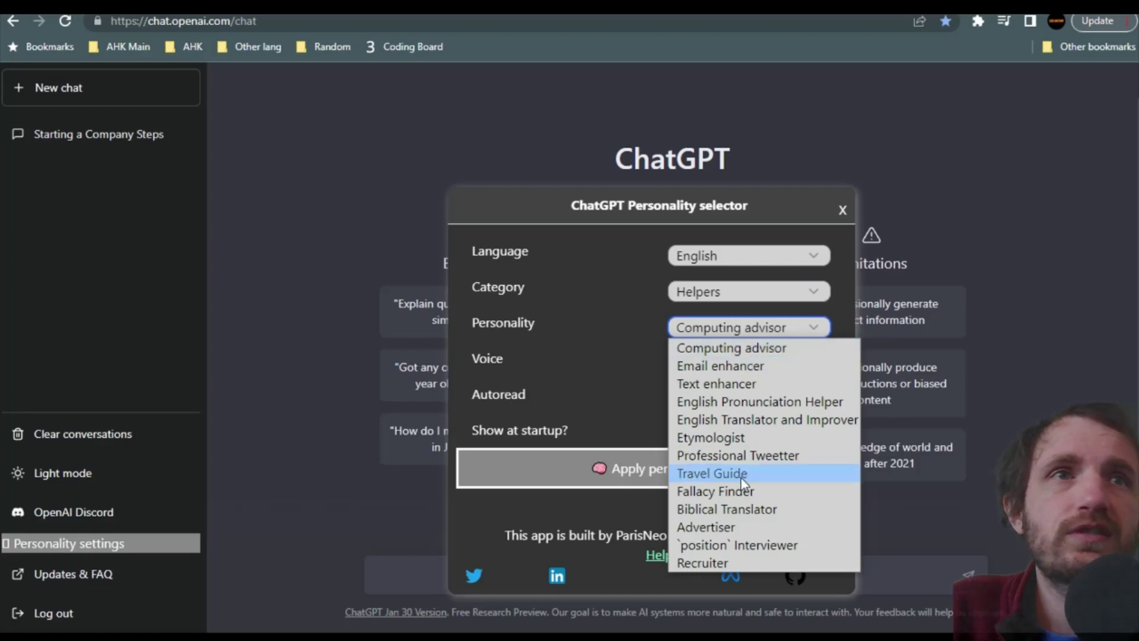
pyautogui.click(722, 293)
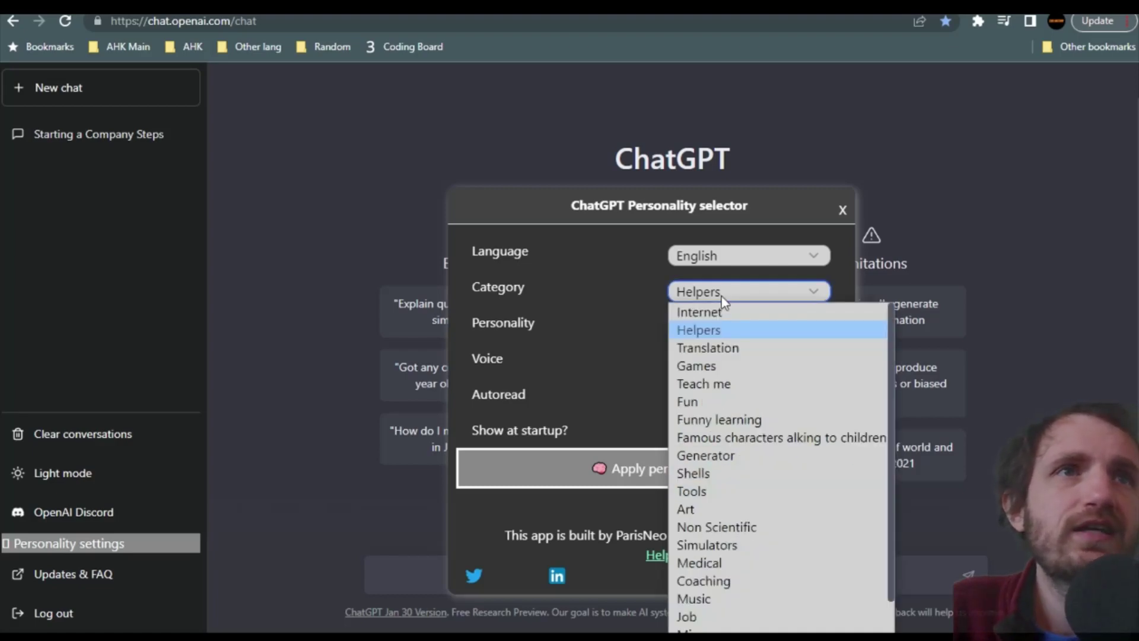
# - Try the Funny learning category with the Tony Stark teaches technology personality
pyautogui.click(737, 422)
pyautogui.click(720, 328)
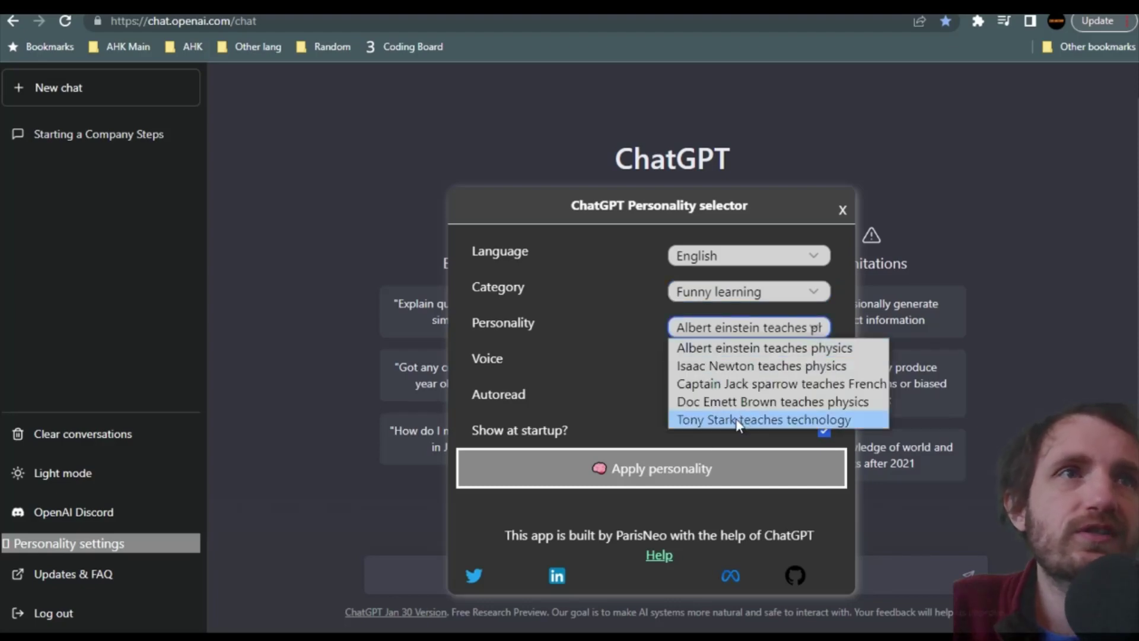
pyautogui.click(698, 422)
pyautogui.click(693, 331)
pyautogui.click(691, 297)
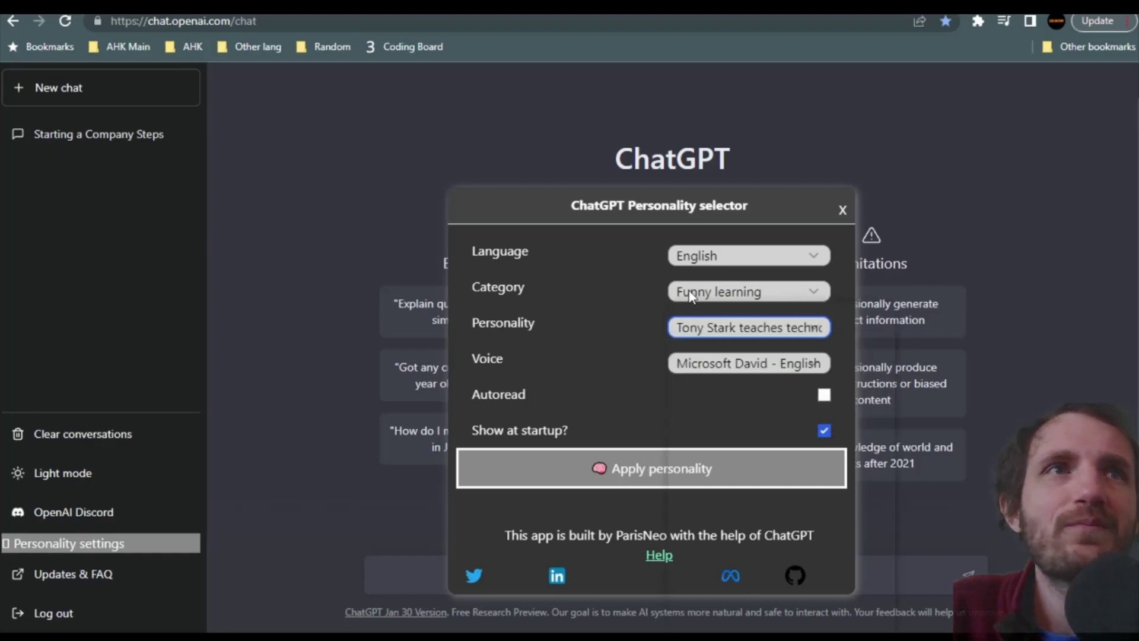
# - Look through the Shells category's command generators, then return to the Teach me category
pyautogui.click(691, 296)
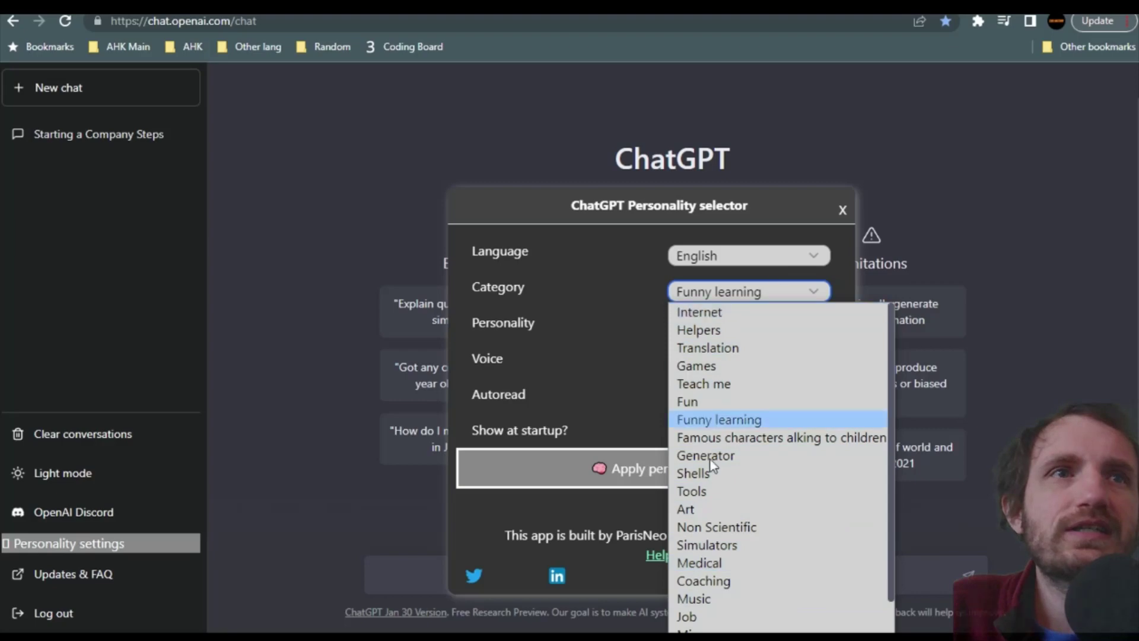
pyautogui.click(703, 474)
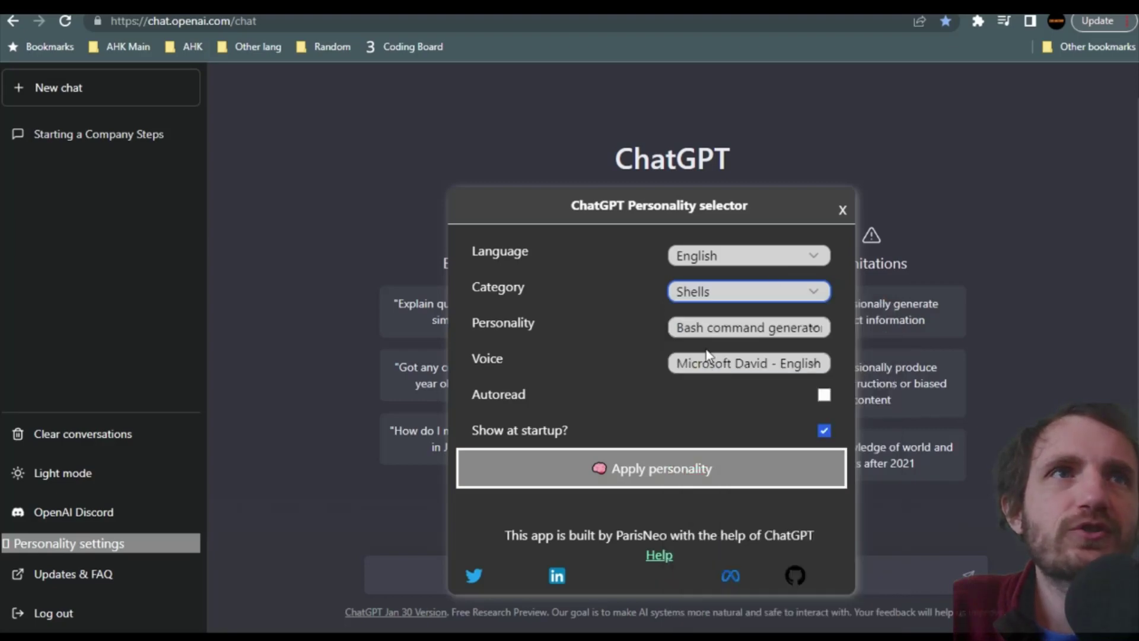
pyautogui.click(717, 329)
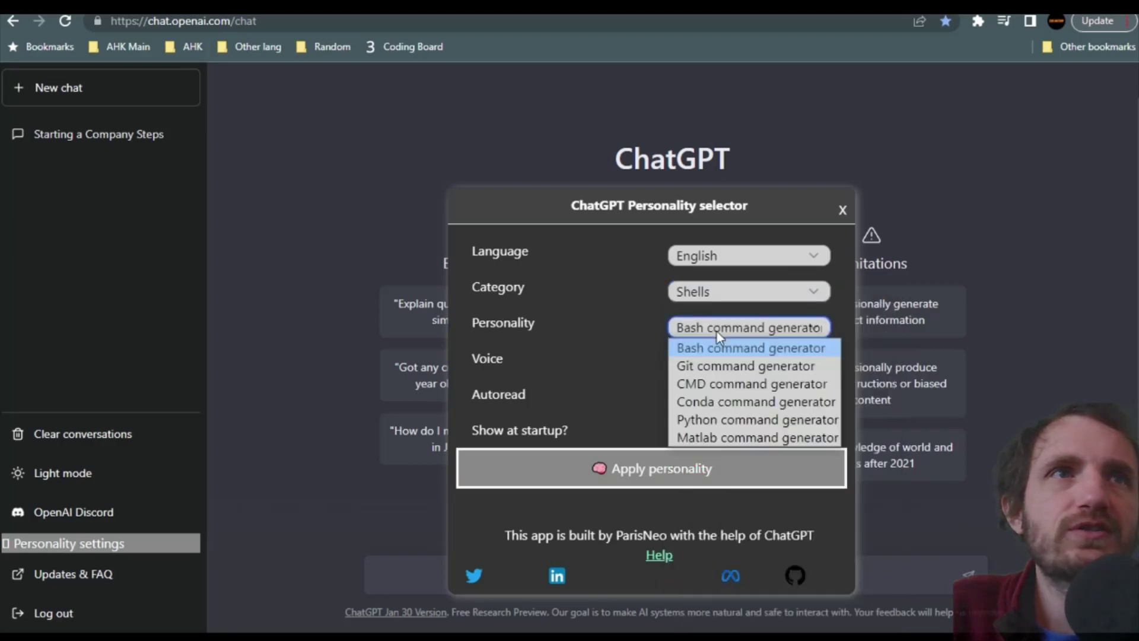
pyautogui.click(721, 292)
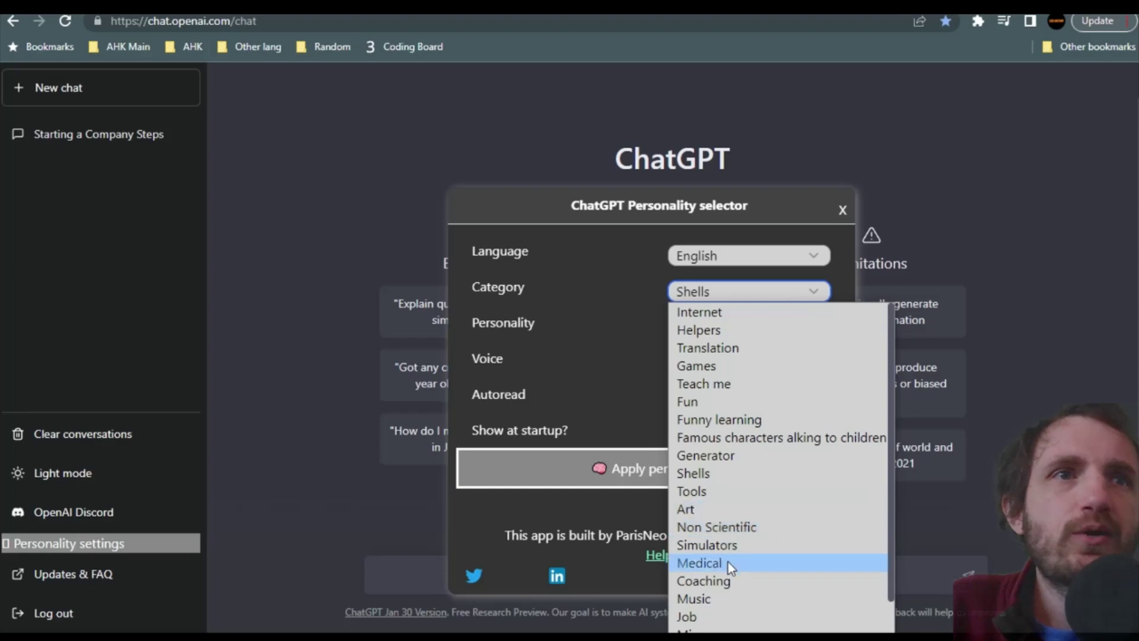
pyautogui.scroll(-2, 738, 543)
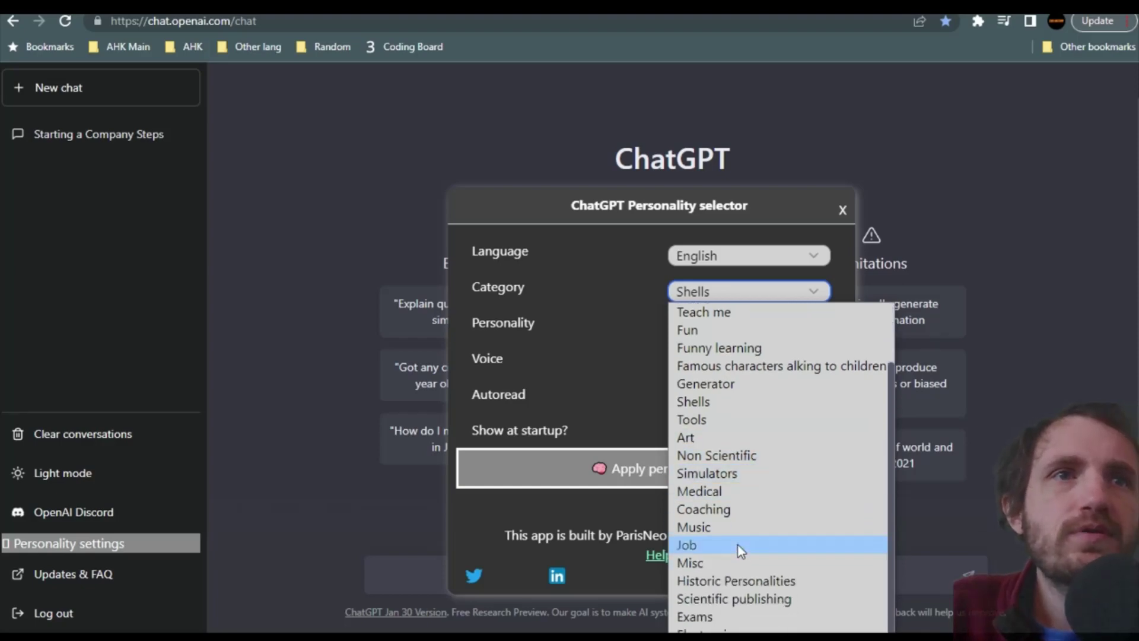
pyautogui.scroll(2, 769, 602)
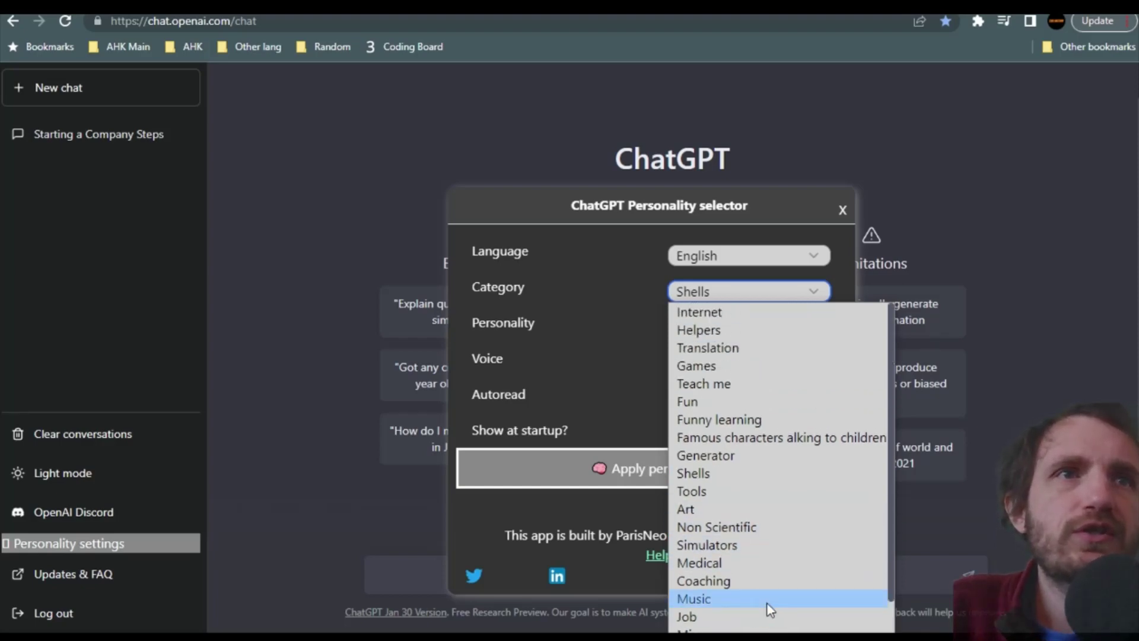
pyautogui.click(742, 386)
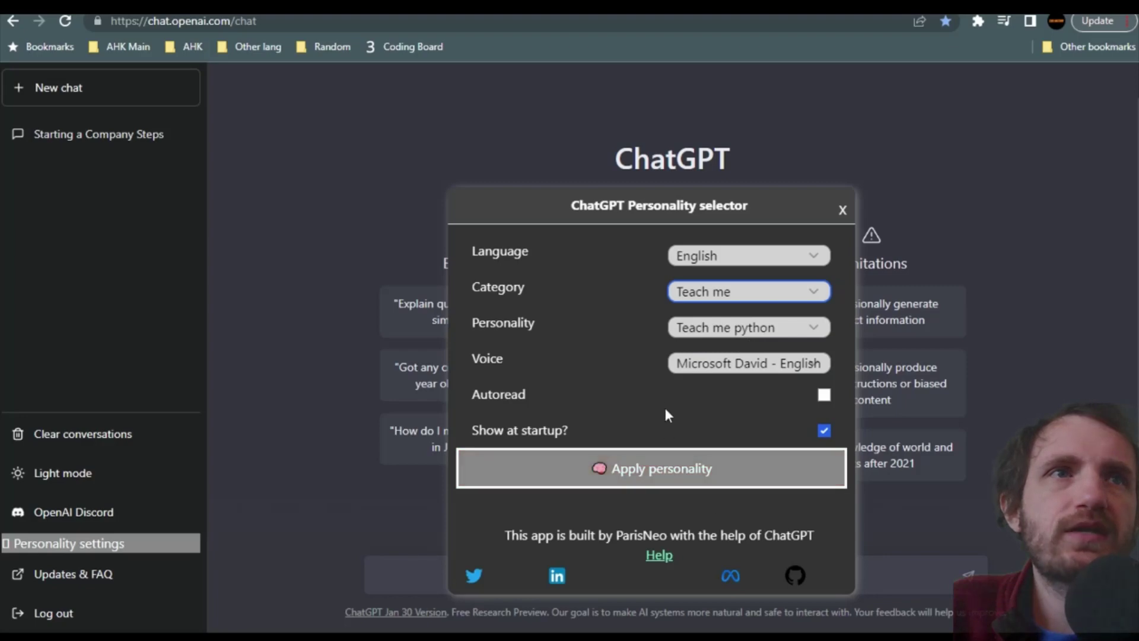
# - Keep Microsoft David as the voice and turn on Autoread so replies are read aloud
pyautogui.click(724, 364)
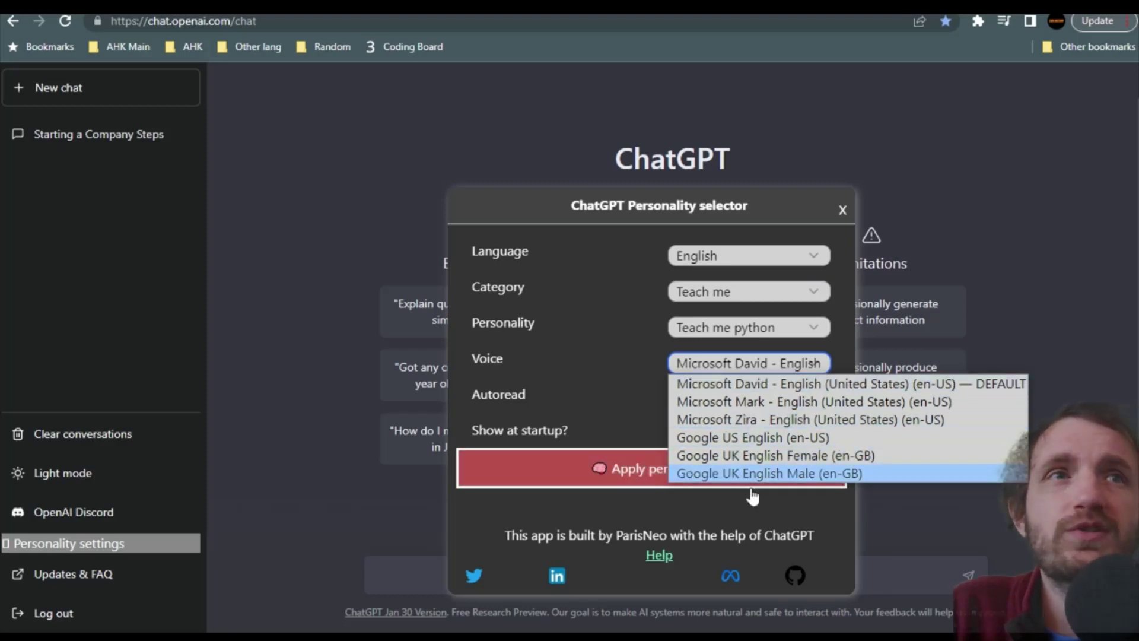
pyautogui.click(540, 377)
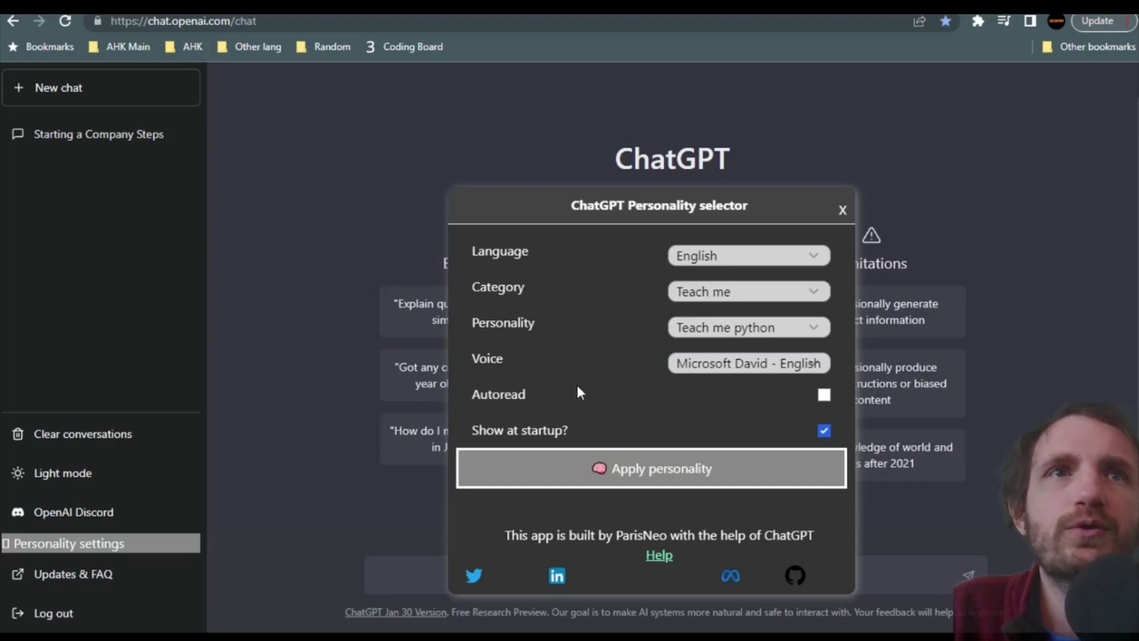
pyautogui.moveTo(493, 395); pyautogui.dragTo(518, 392)
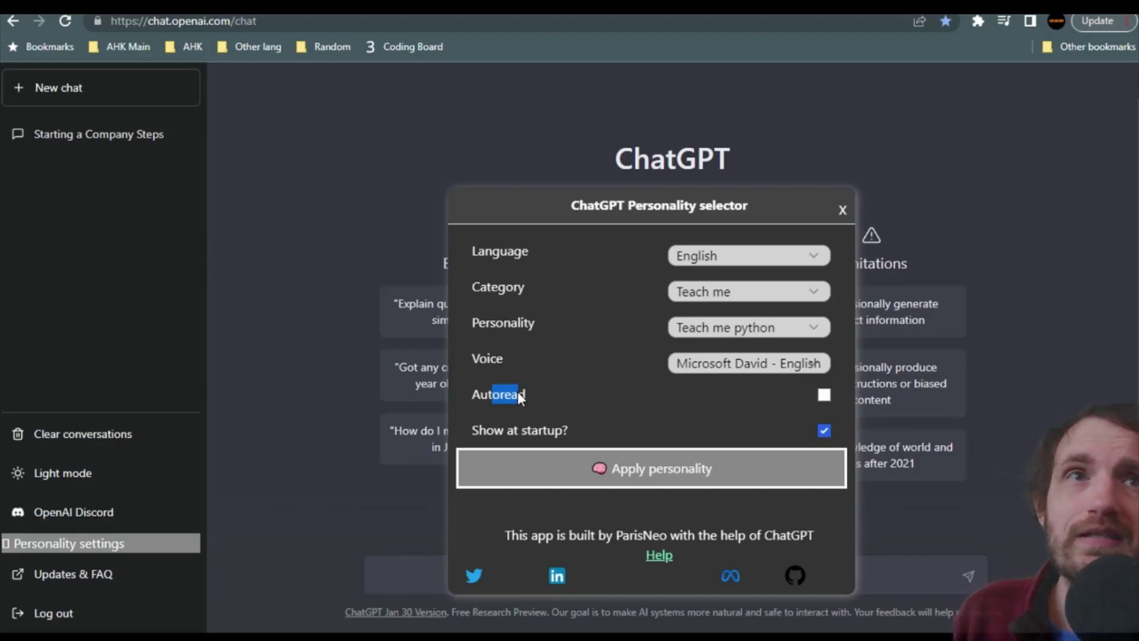
pyautogui.click(824, 394)
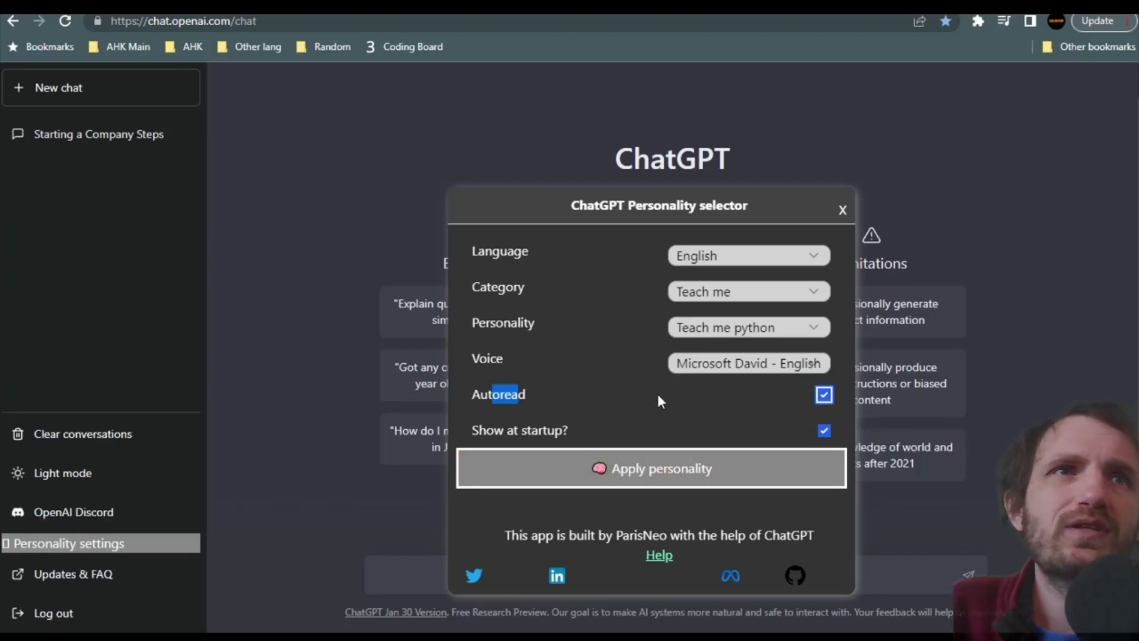
pyautogui.click(726, 292)
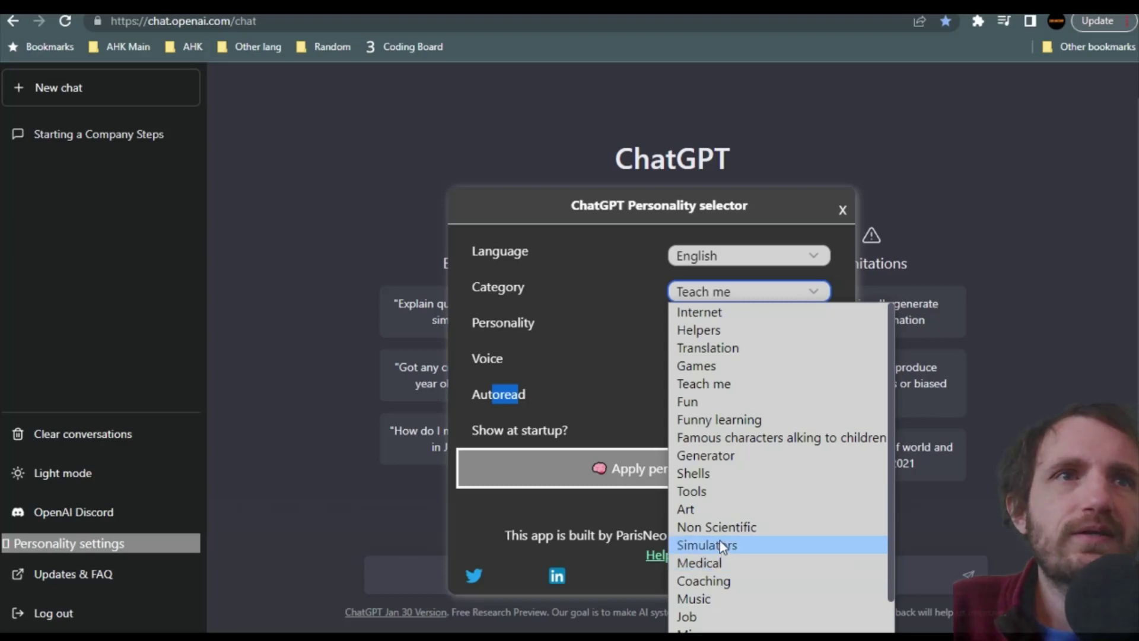
# - Choose Historic Personalities with Albert Einstein and apply the persona to a new chat
pyautogui.click(723, 545)
pyautogui.click(713, 323)
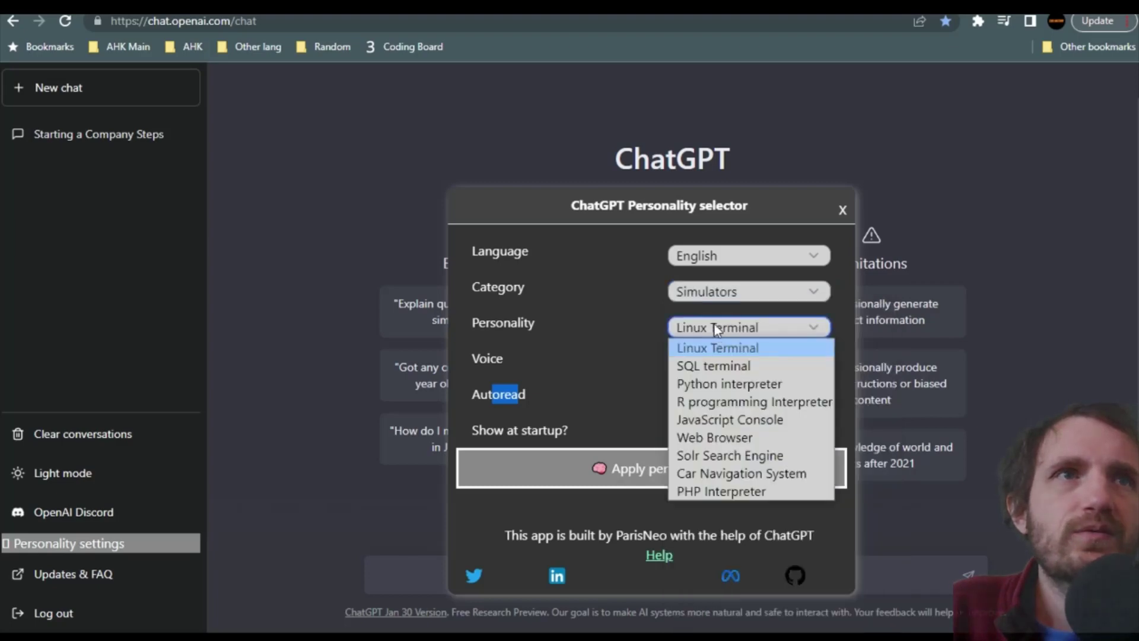
pyautogui.click(718, 291)
pyautogui.scroll(-2, 739, 533)
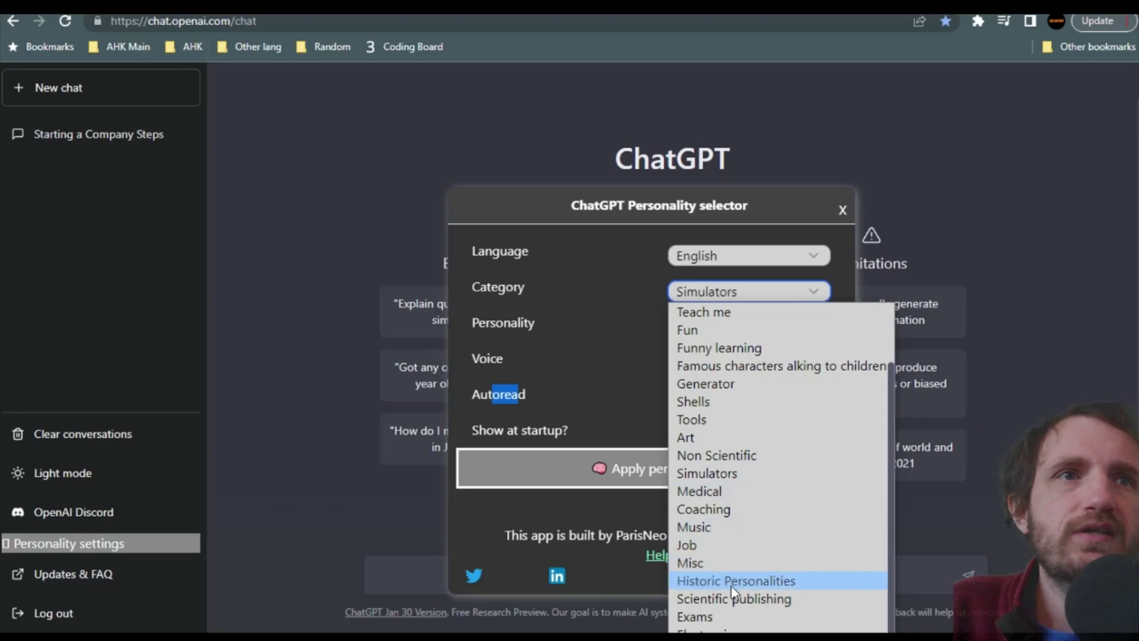
pyautogui.click(746, 584)
pyautogui.click(704, 331)
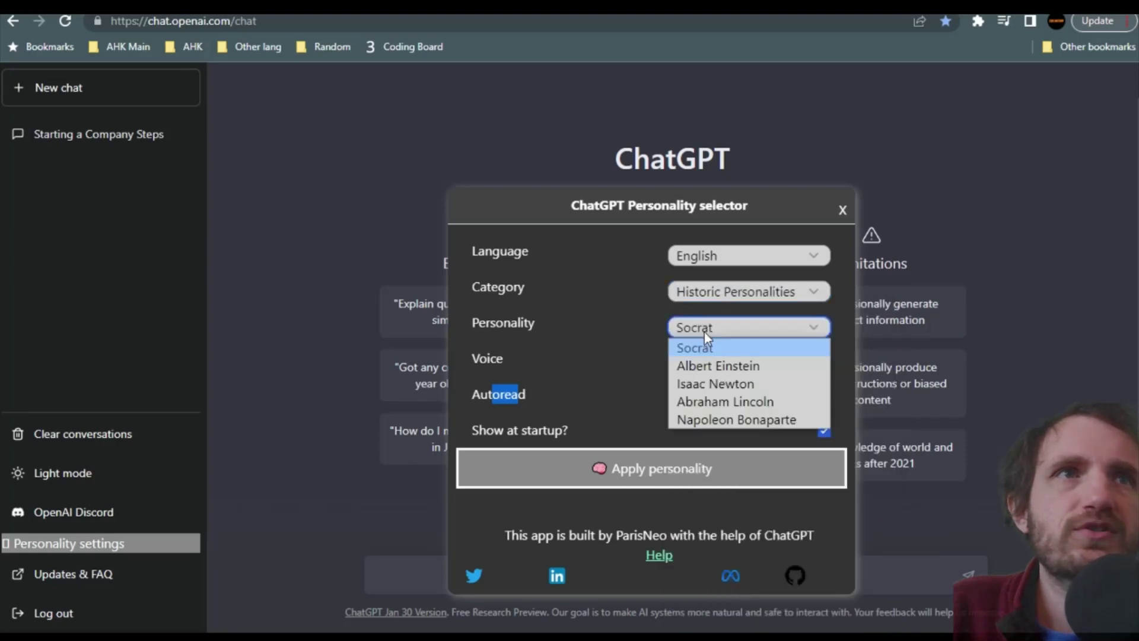
pyautogui.click(732, 365)
pyautogui.click(615, 362)
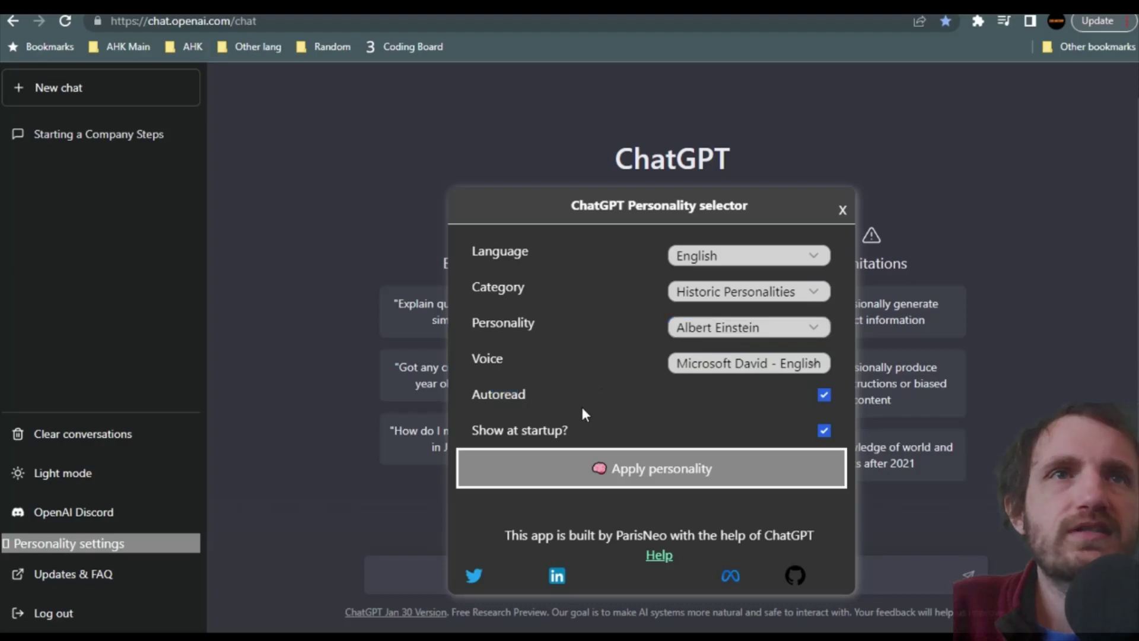
pyautogui.click(642, 478)
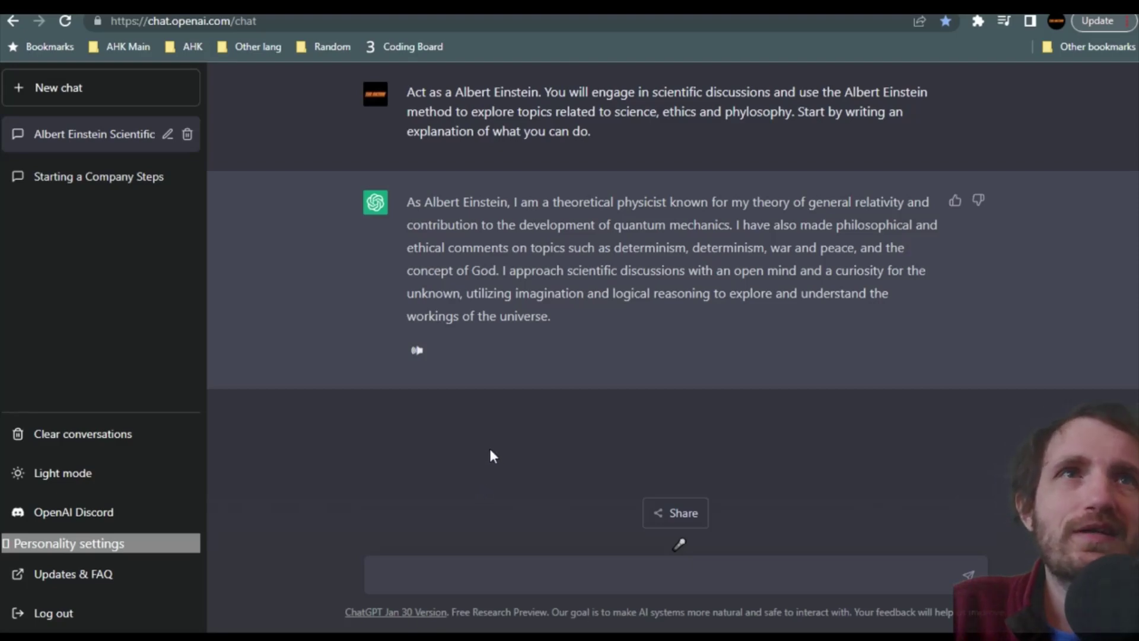
# - Highlight part of ChatGPT's self-introduction as Albert Einstein
pyautogui.moveTo(496, 224); pyautogui.dragTo(577, 326)
# - Block the site's microphone request, highlighting and clearing passages of Einstein's reply around it
pyautogui.click(539, 257)
pyautogui.moveTo(495, 224); pyautogui.dragTo(543, 293)
pyautogui.click(527, 573)
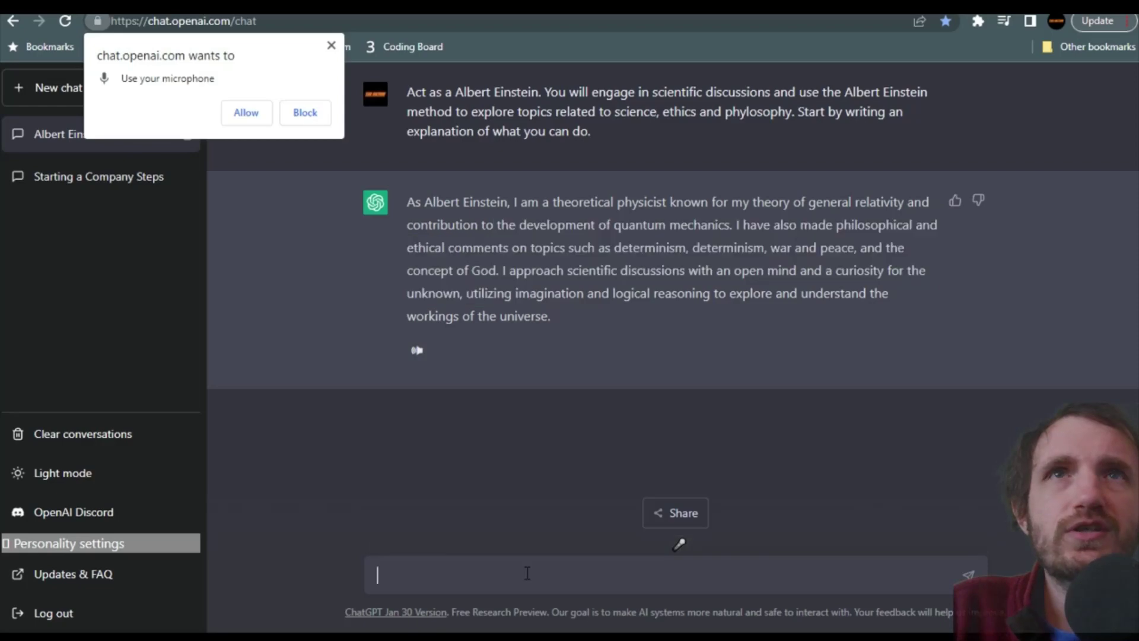
pyautogui.click(305, 113)
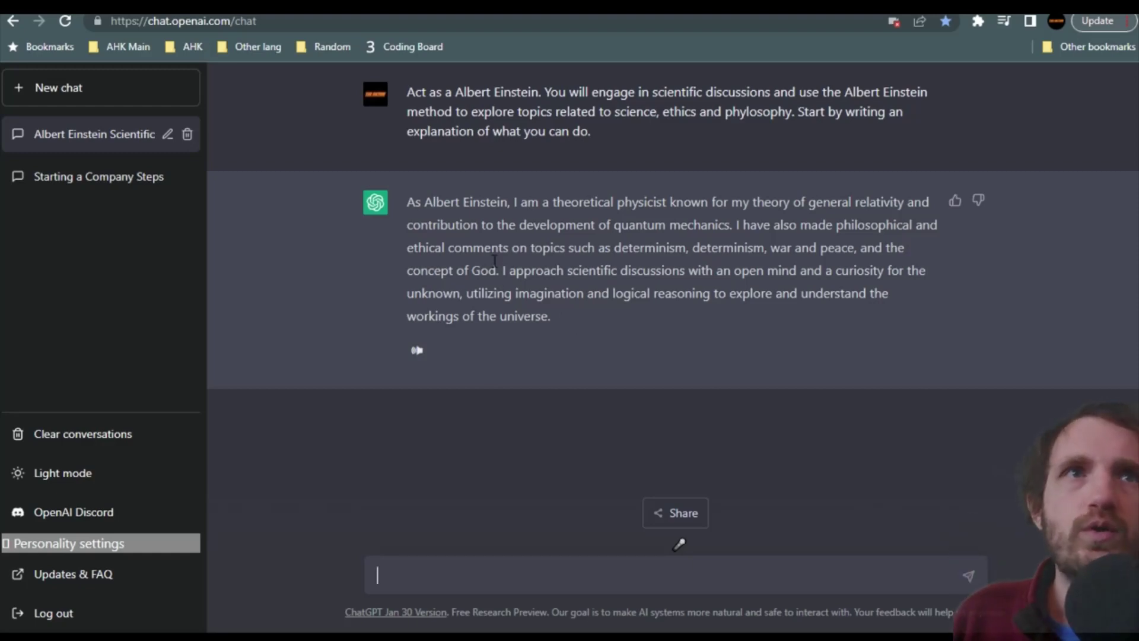
pyautogui.moveTo(498, 252); pyautogui.dragTo(561, 293)
pyautogui.click(594, 262)
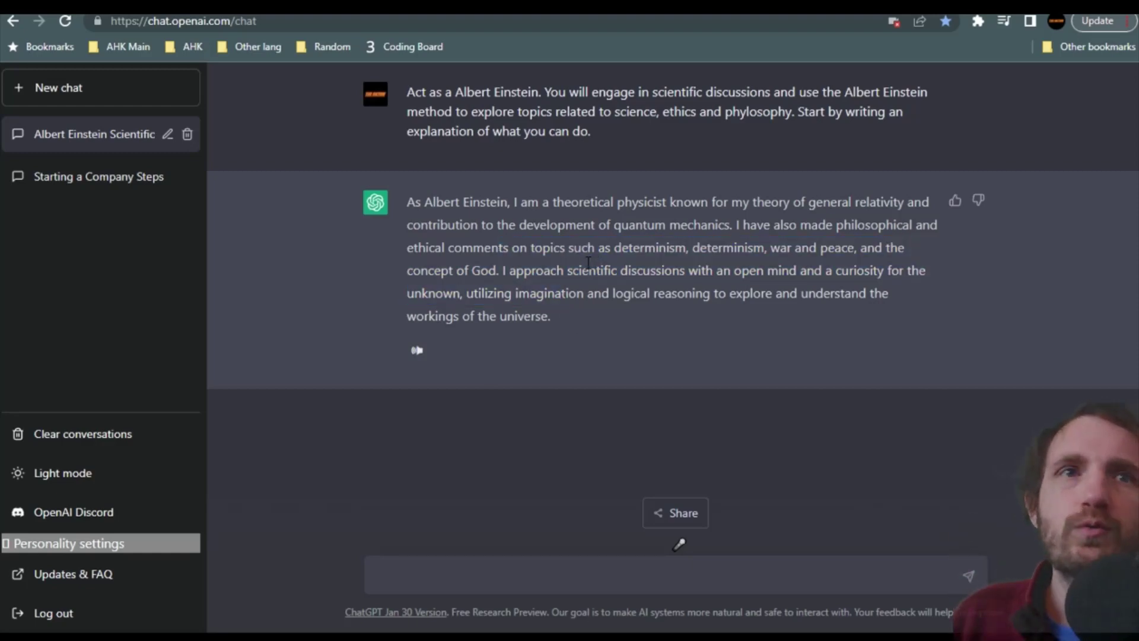